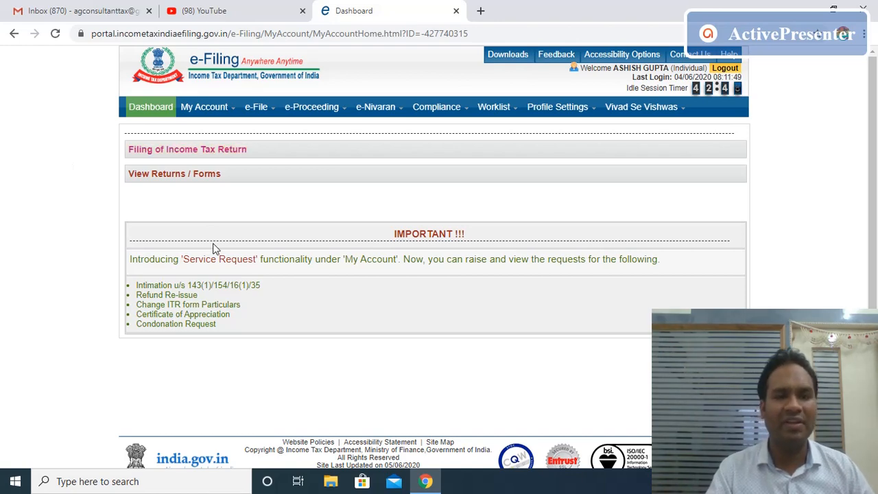
Bring up the e-File dropdown menu in the dashboard's top navigation bar.
mouse_move(274, 110)
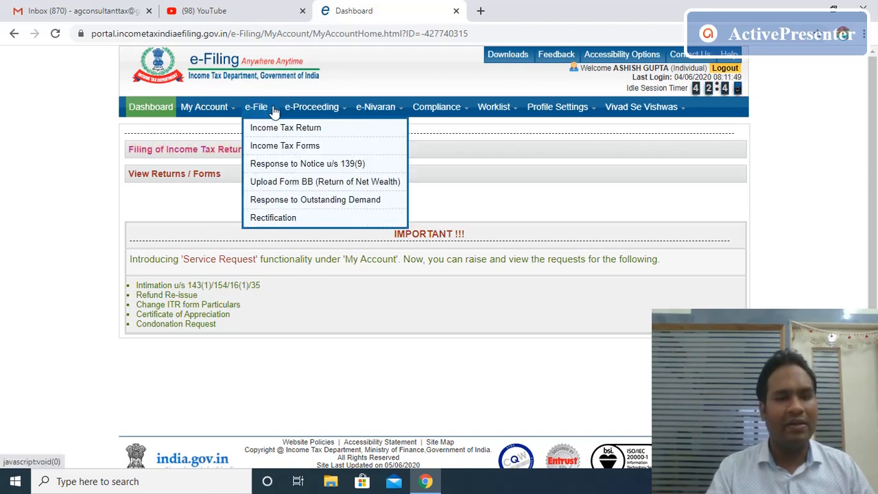
Start a new ITR-4 for AY 2020-21 as an Original/Revised Return, prepared and submitted online.
left_click(272, 131)
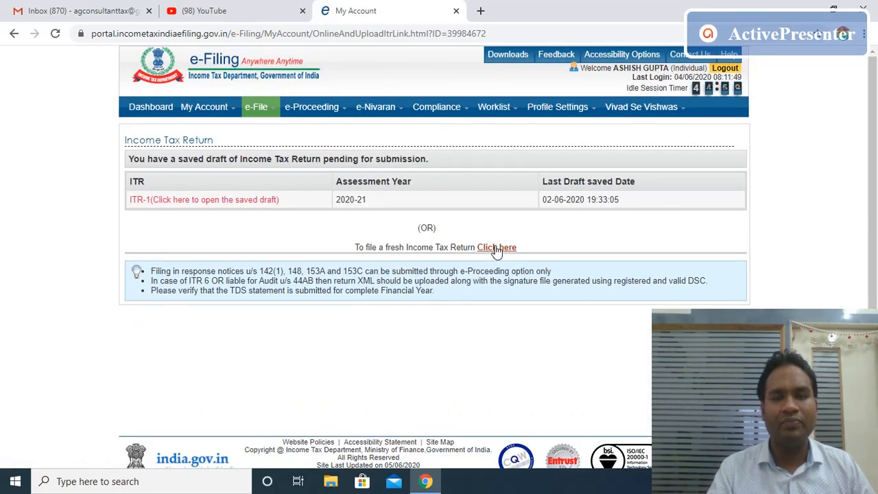
left_click(496, 248)
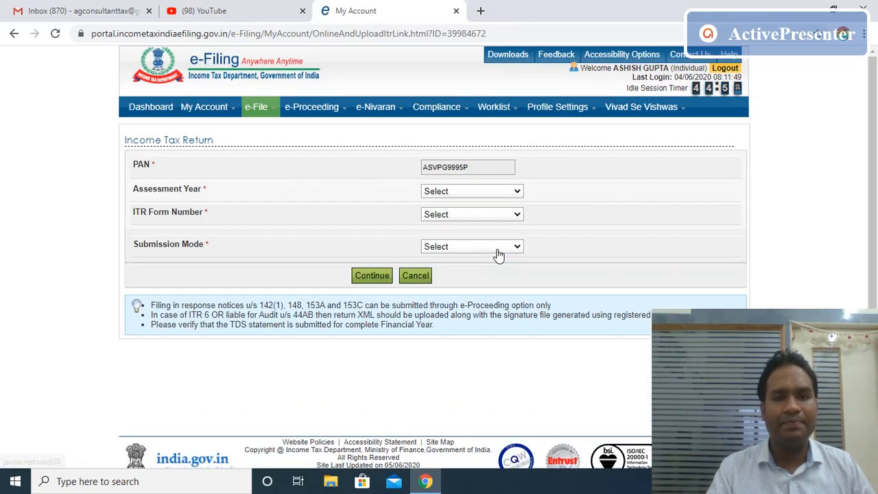
left_click(519, 192)
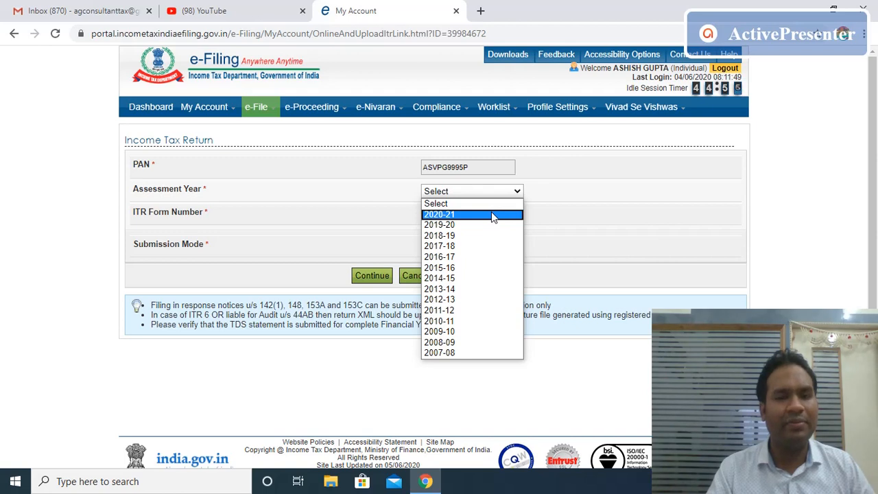
left_click(493, 214)
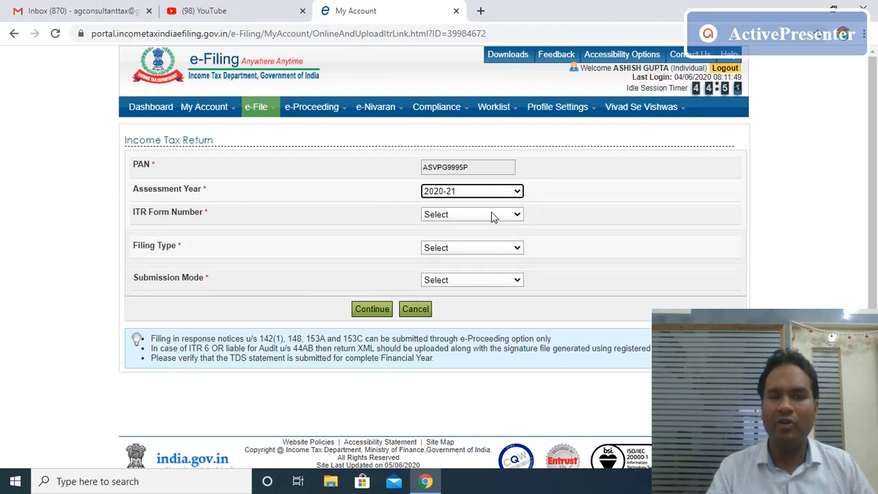
left_click(518, 217)
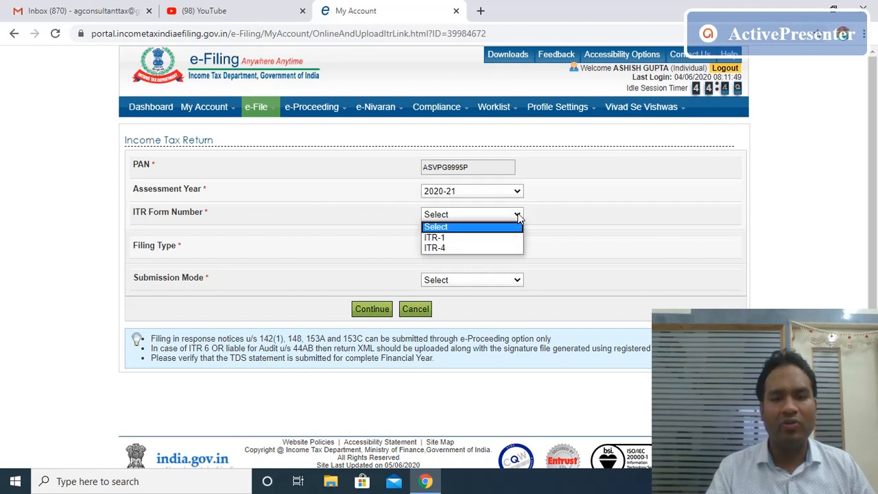
left_click(466, 249)
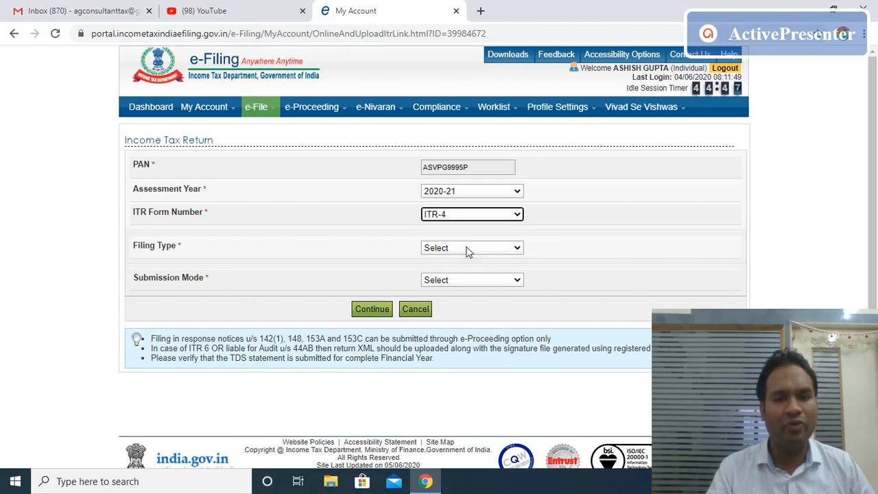
left_click(514, 249)
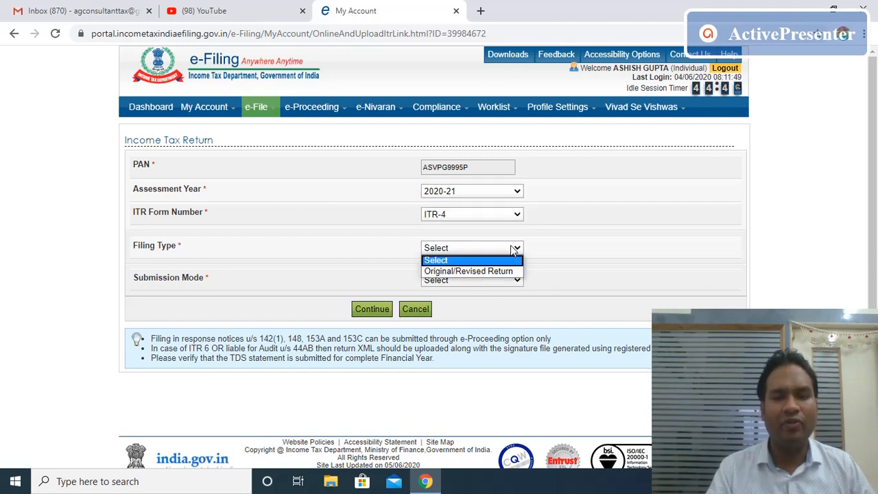
left_click(471, 269)
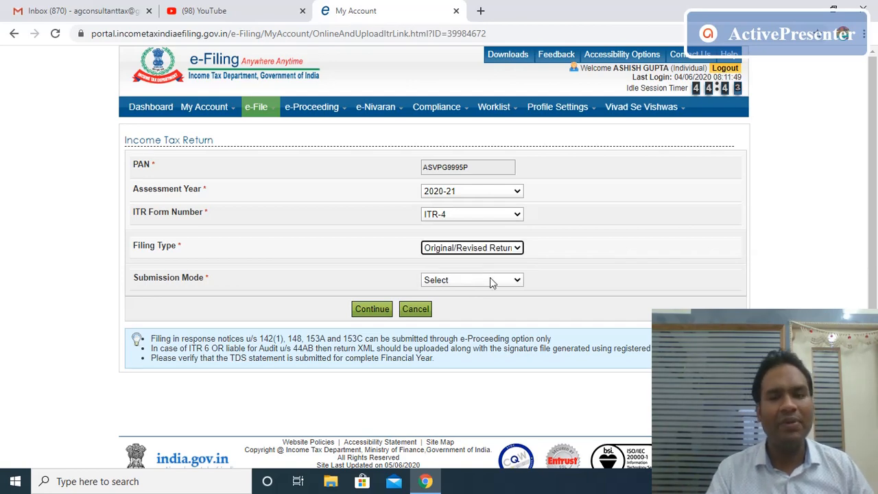
left_click(509, 280)
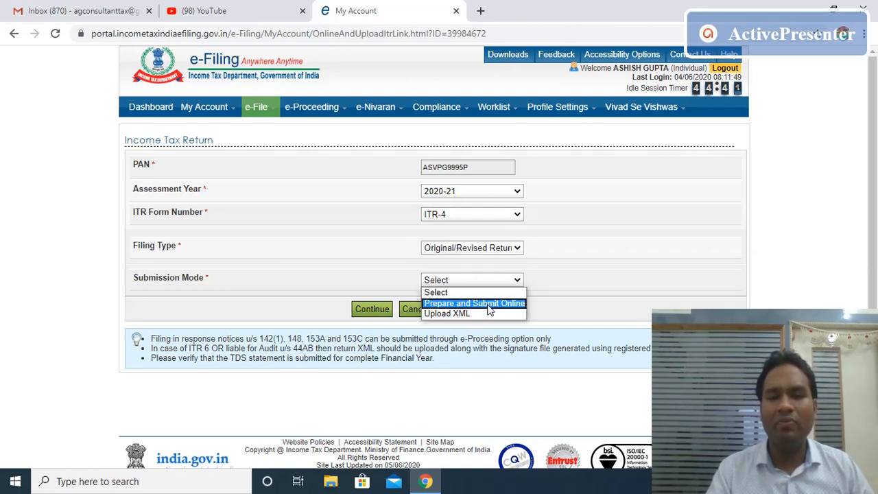
left_click(487, 305)
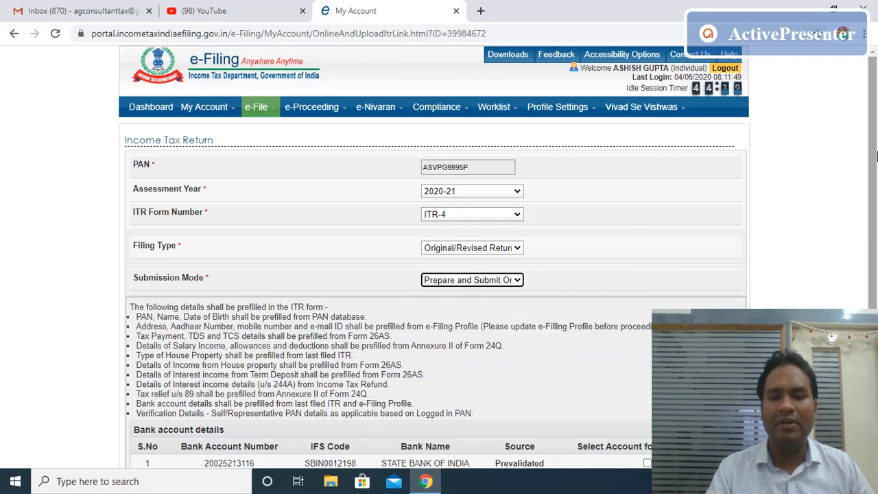
scroll(876, 236, "down", 3)
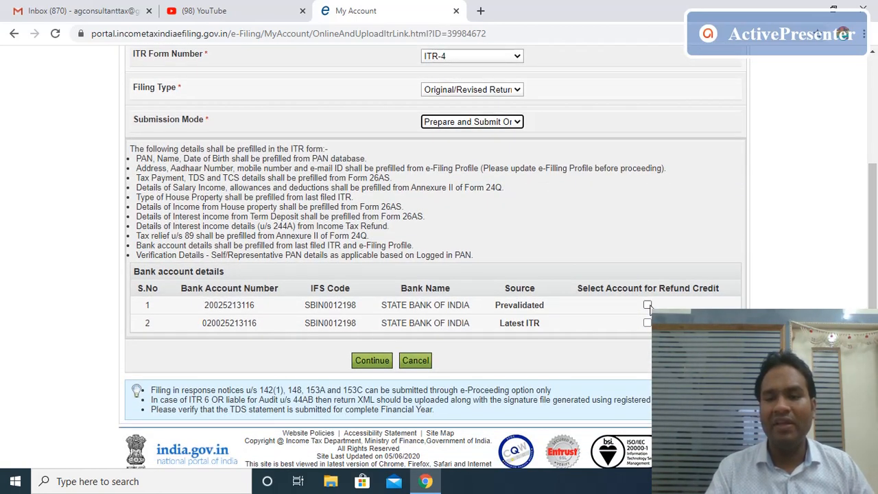
Select the first bank account for refund credit, agree to the prefill consent, and continue into ITR-4 Sugam.
left_click(647, 305)
left_click(370, 360)
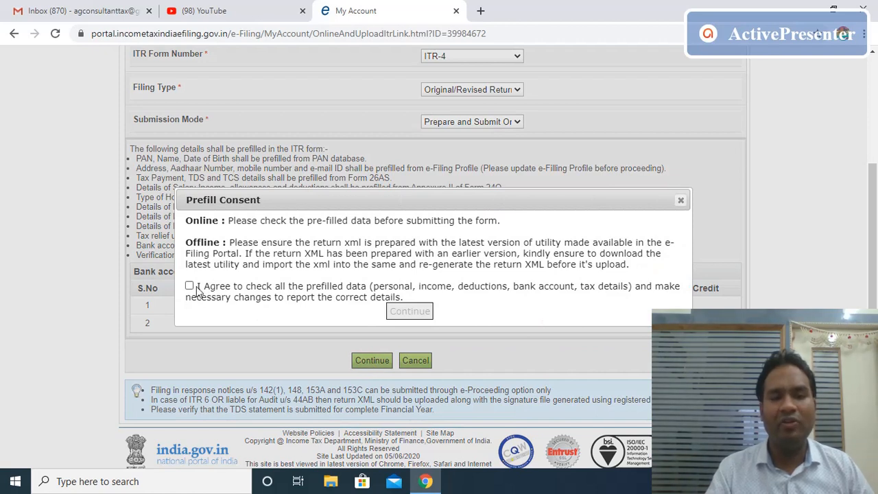
left_click(189, 286)
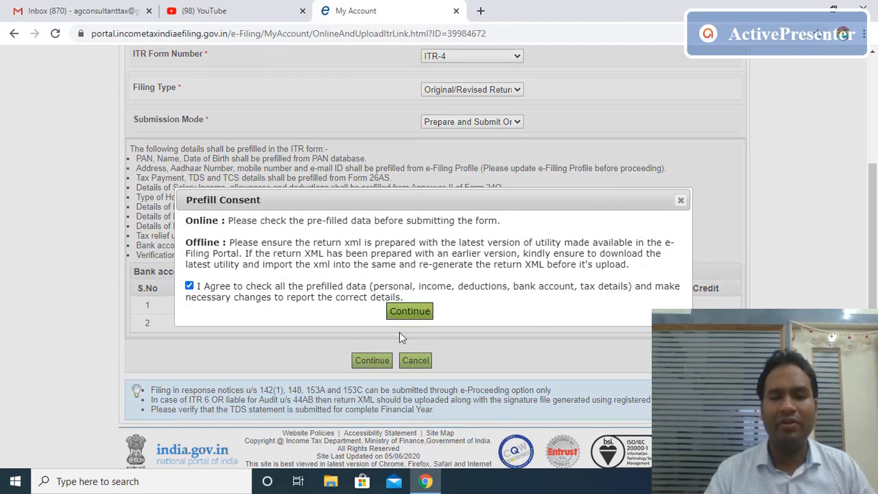
left_click(413, 313)
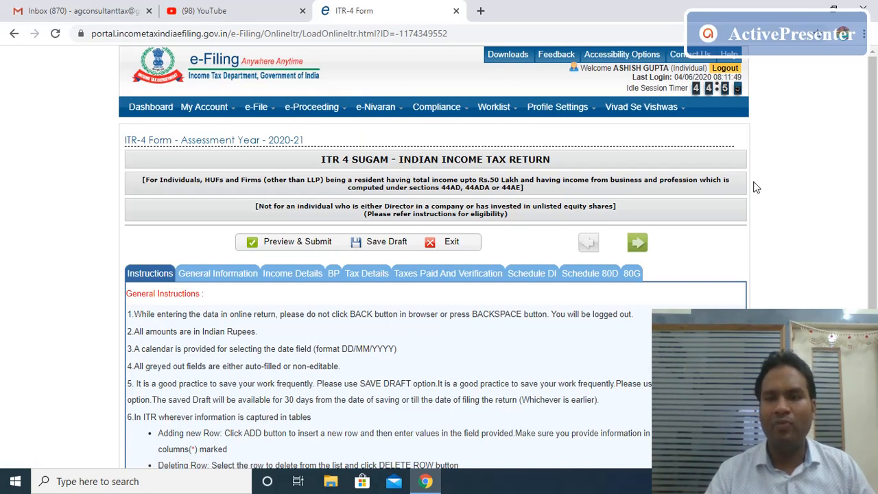
Open General Information and review the prefilled personal, address and contact details down to Filing Status.
left_click_drag(875, 172, 873, 212)
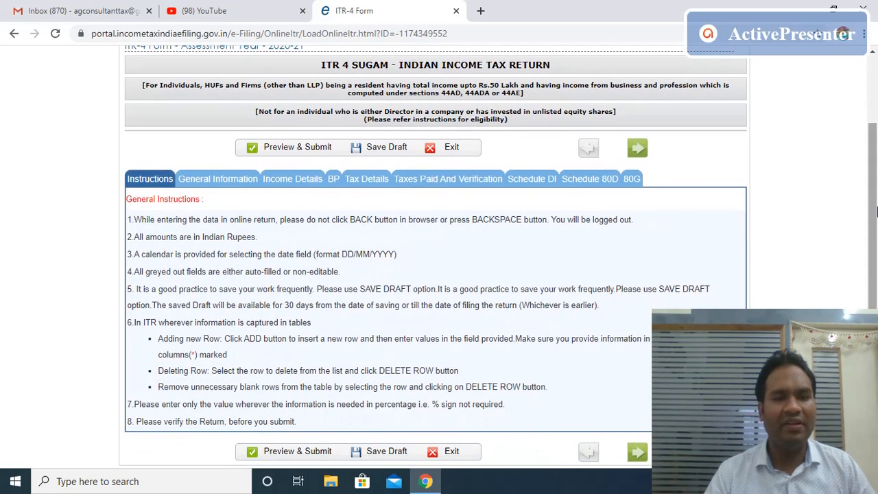
left_click(224, 179)
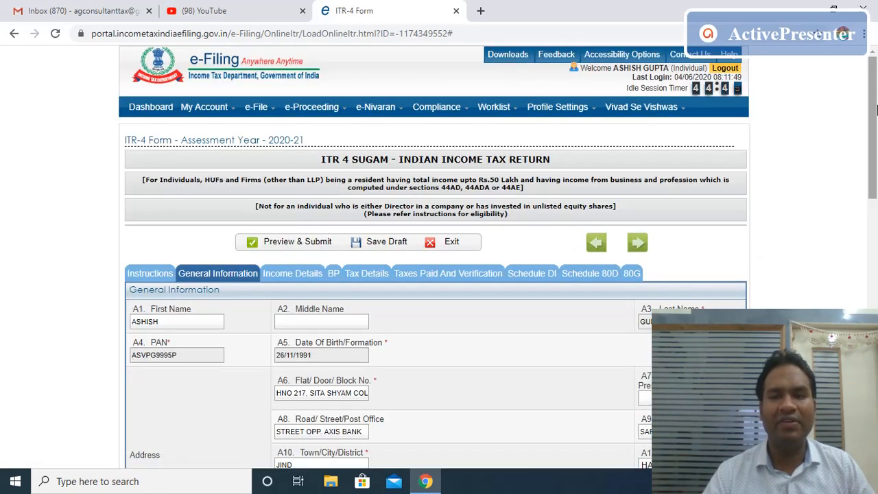
left_click_drag(875, 113, 864, 167)
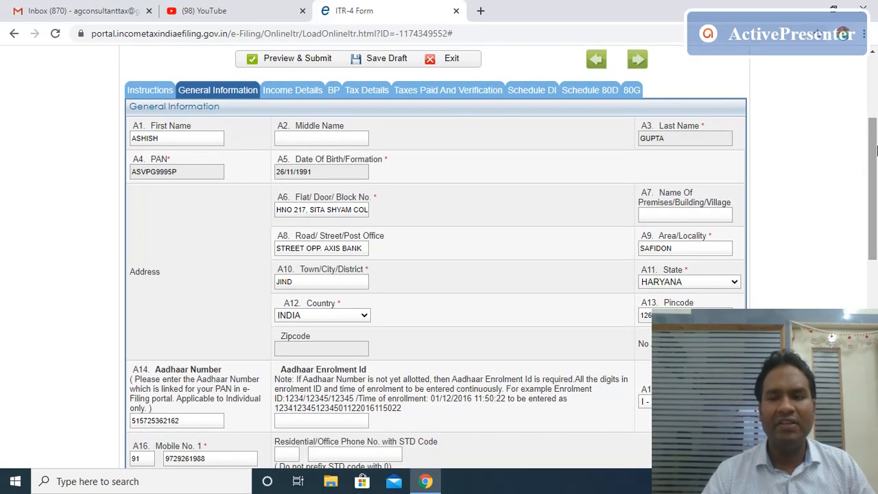
scroll(789, 137, "down", 1)
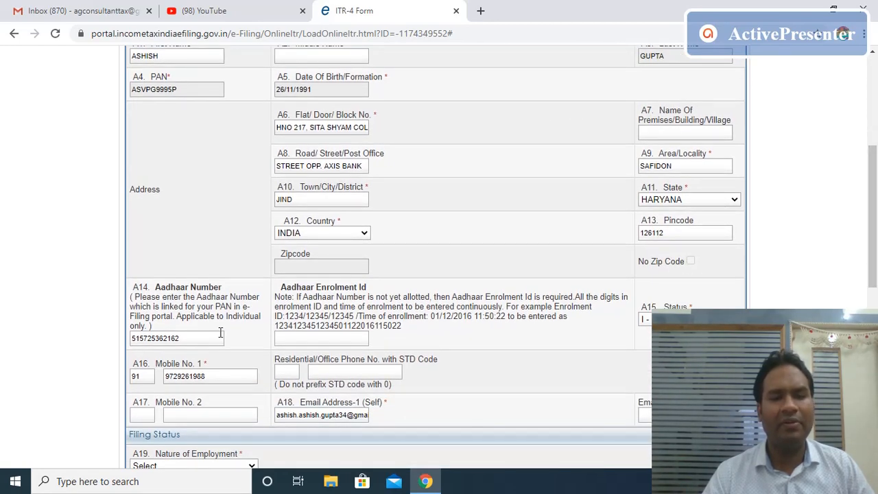
left_click_drag(876, 213, 876, 285)
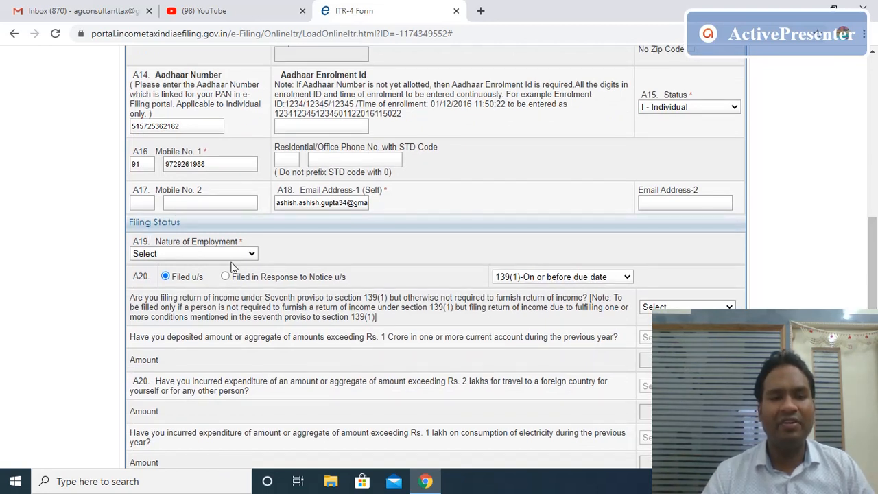
Set A19 Nature of Employment to 'Not Applicable (eg. Family pension etc)'.
left_click(252, 254)
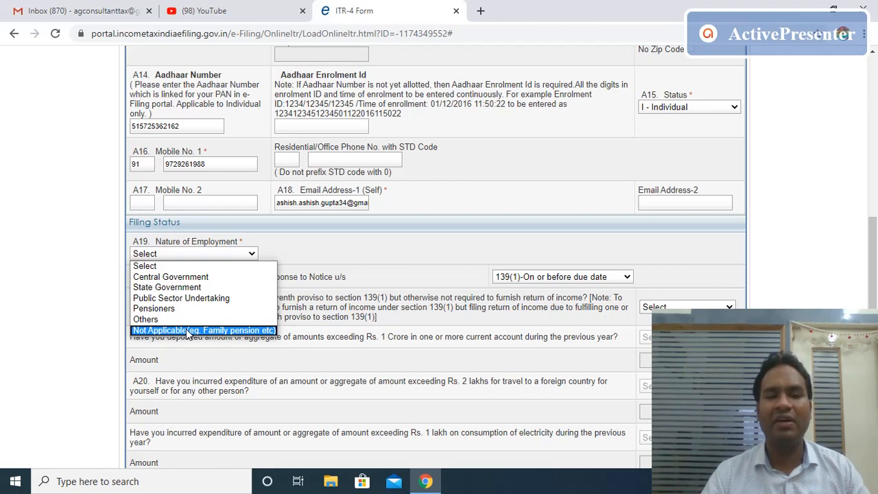
left_click(187, 331)
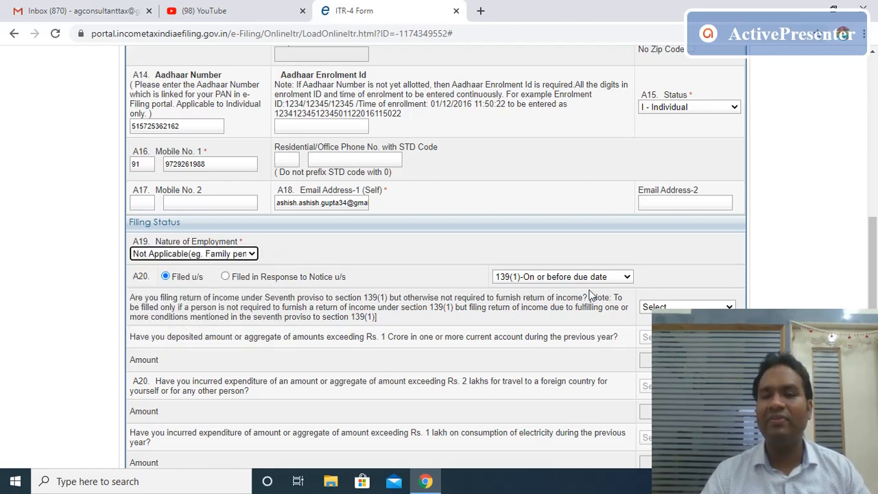
left_click(628, 277)
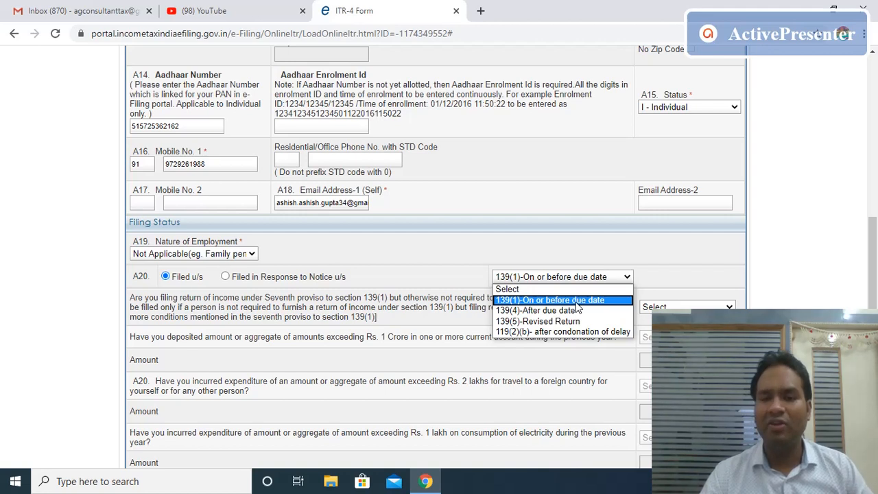
Keep A20 at 139(1)-On or before due date and show the seventh-proviso question's answers.
left_click(575, 302)
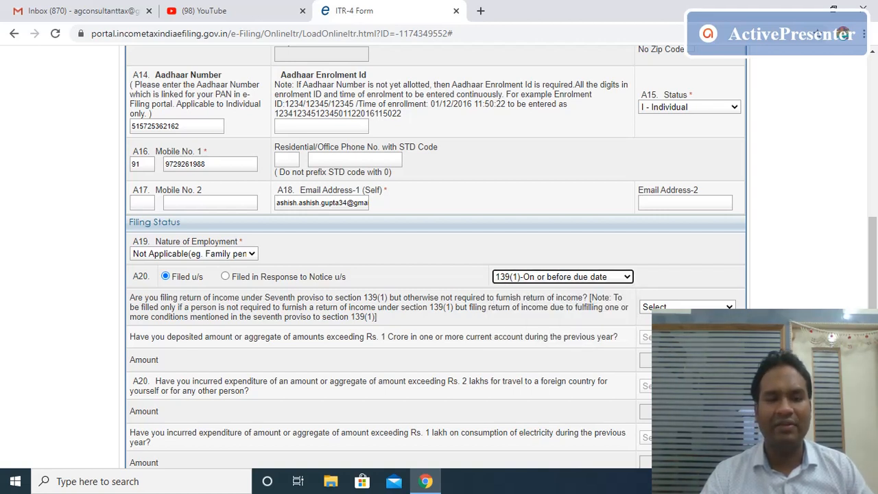
left_click(721, 307)
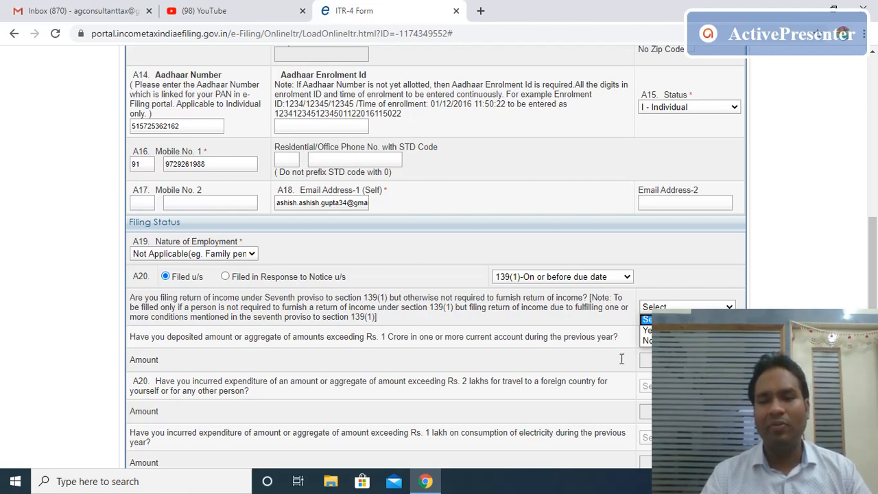
left_click(648, 340)
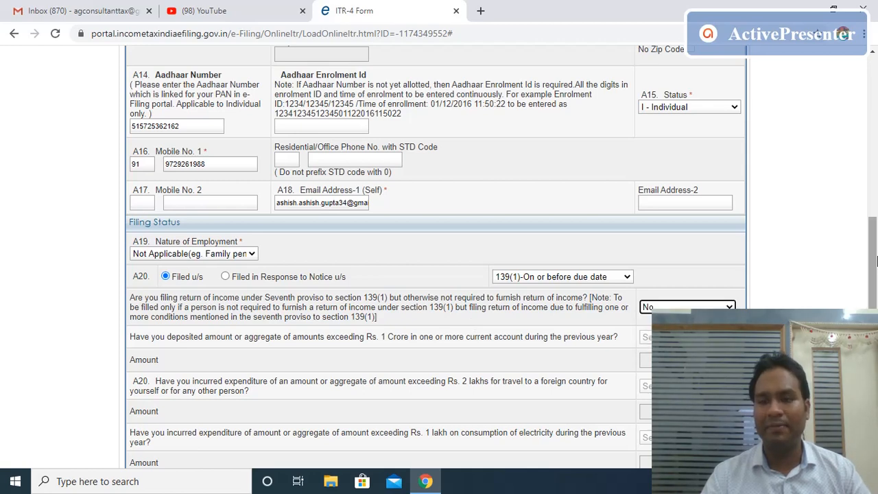
left_click_drag(874, 273, 874, 302)
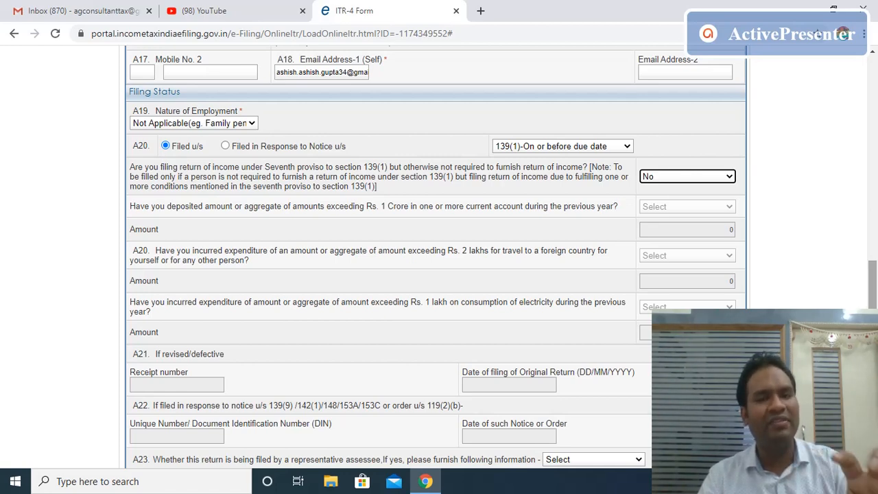
scroll(439, 261, "down", 3)
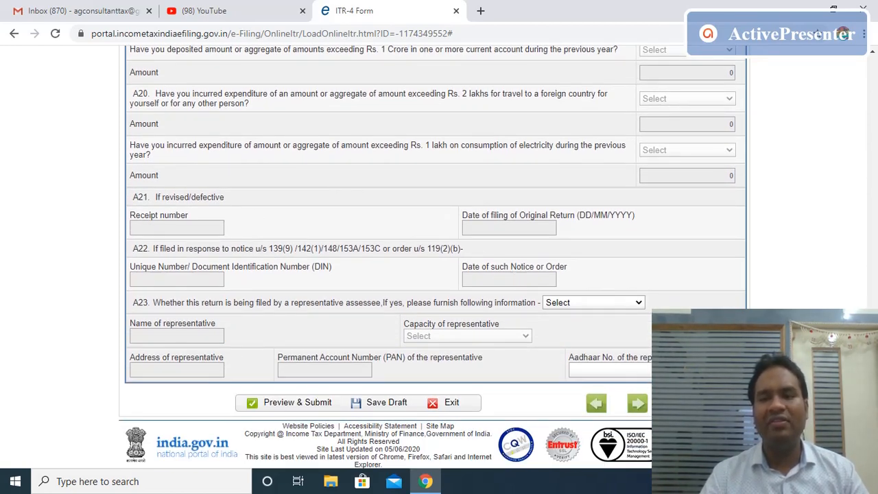
left_click_drag(874, 371, 875, 159)
scroll(875, 159, "up", 1)
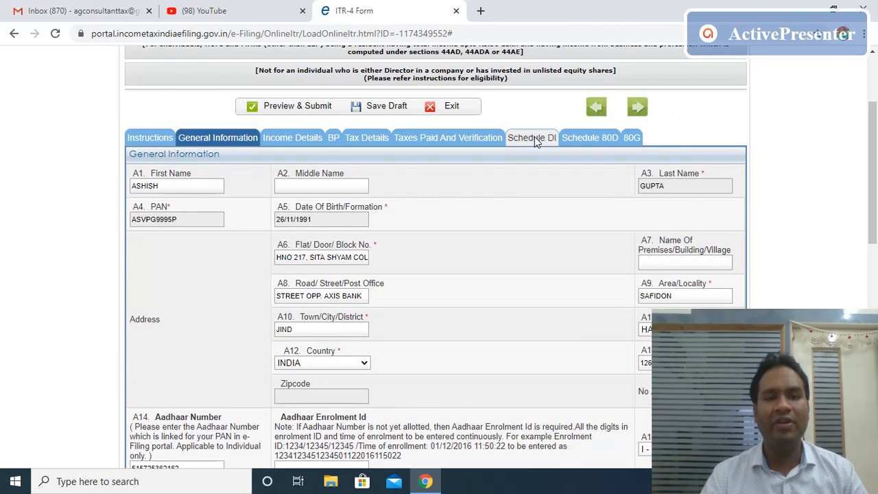
Open Income Details and scroll down past Gross Total Income to the B3 house property rows.
left_click(299, 140)
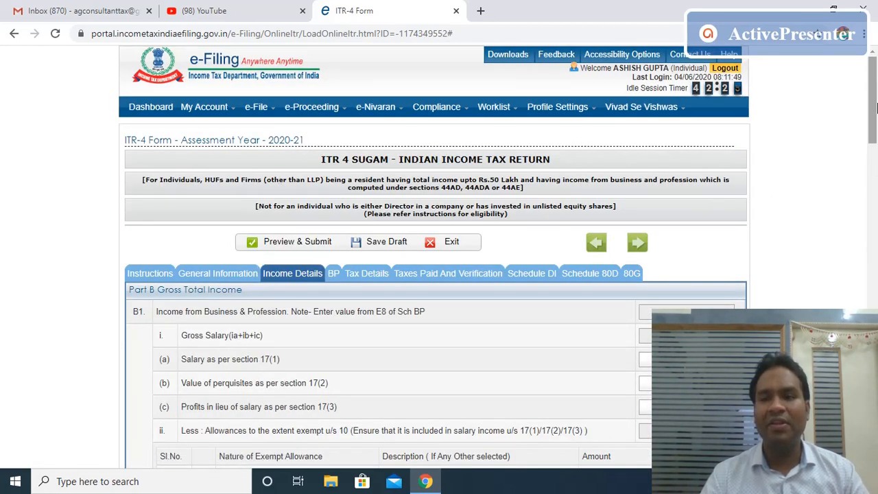
scroll(875, 106, "down", 3)
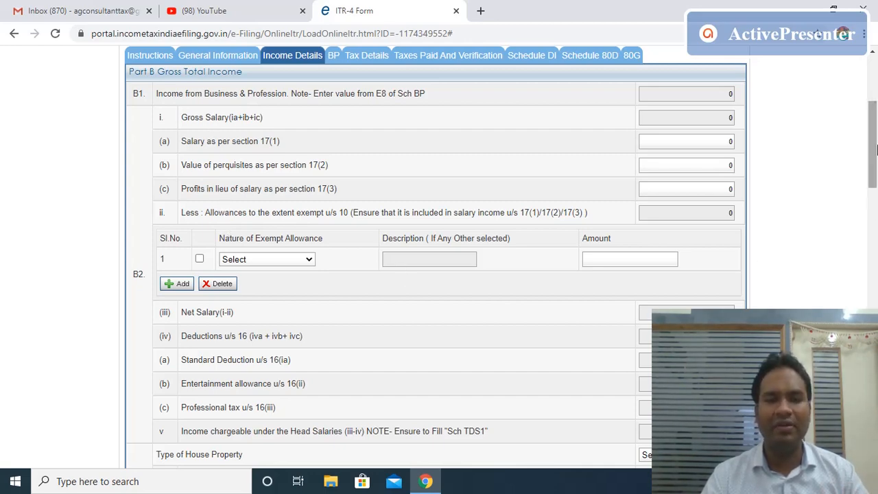
scroll(875, 148, "down", 5)
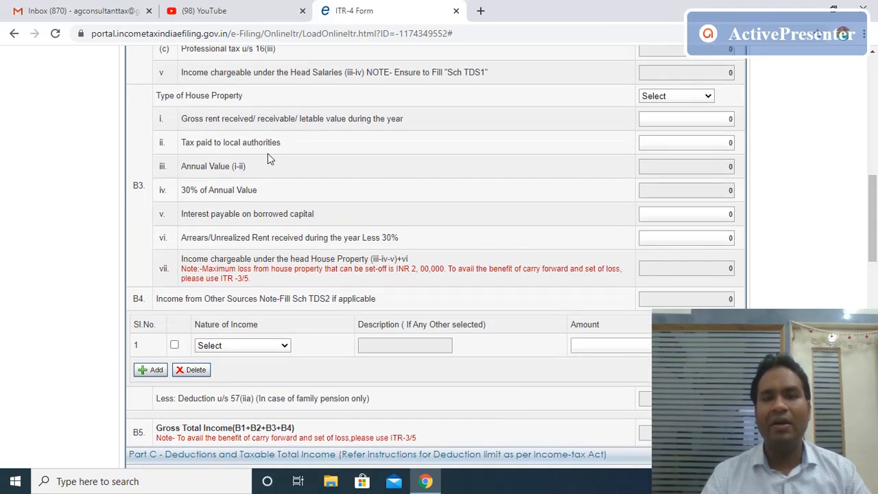
Enter house property gross rent 60000, local taxes 1000 and loan interest 15000, giving 26300 chargeable.
left_click(731, 118)
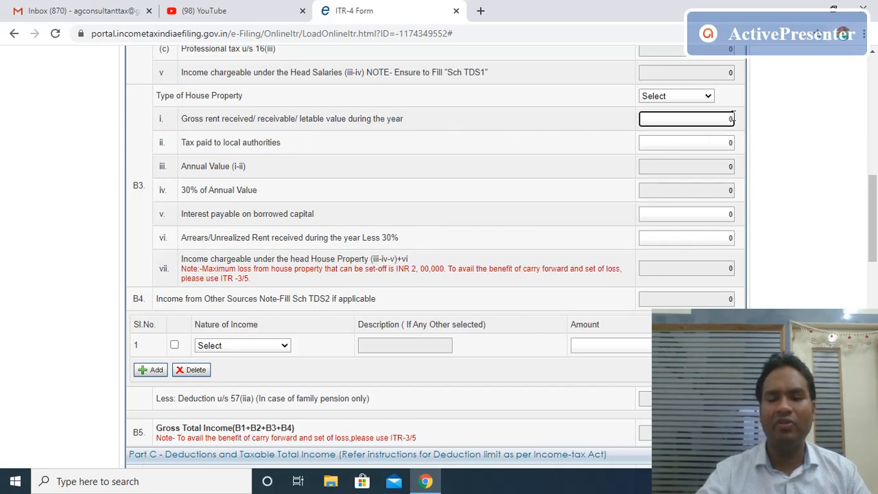
key("BackSpace")
type("60000")
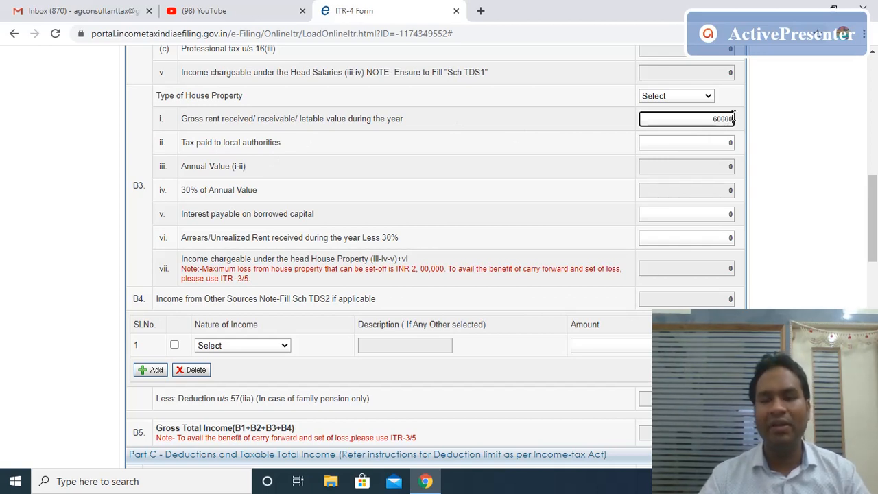
key("Tab")
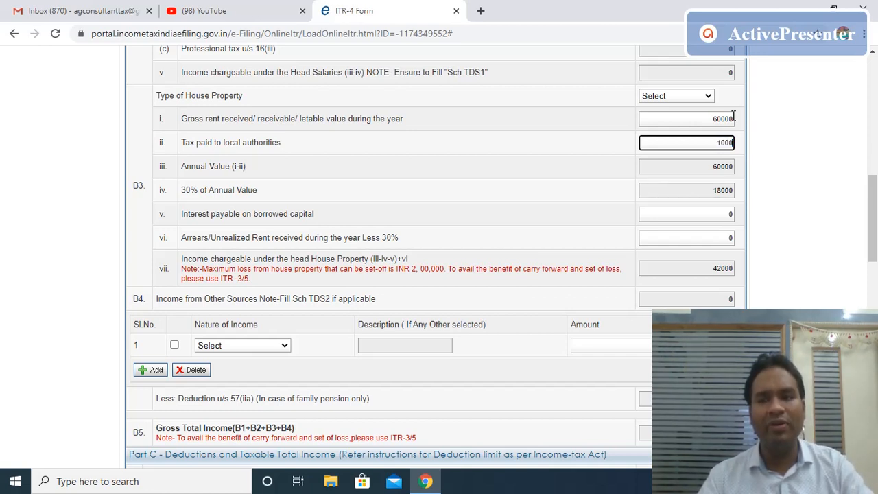
key("Tab")
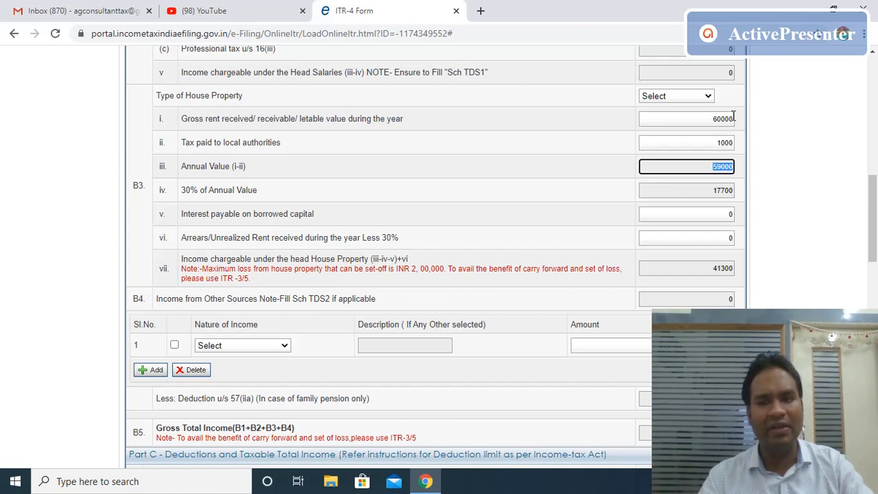
key("Tab")
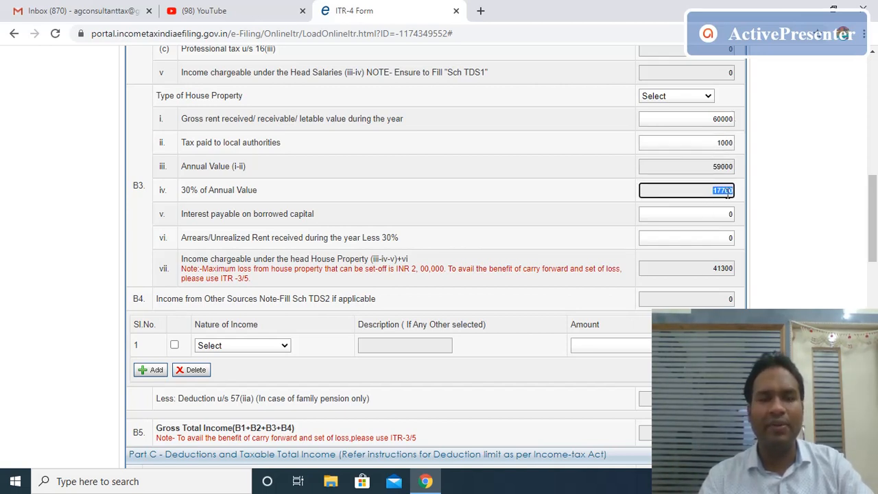
left_click(720, 213)
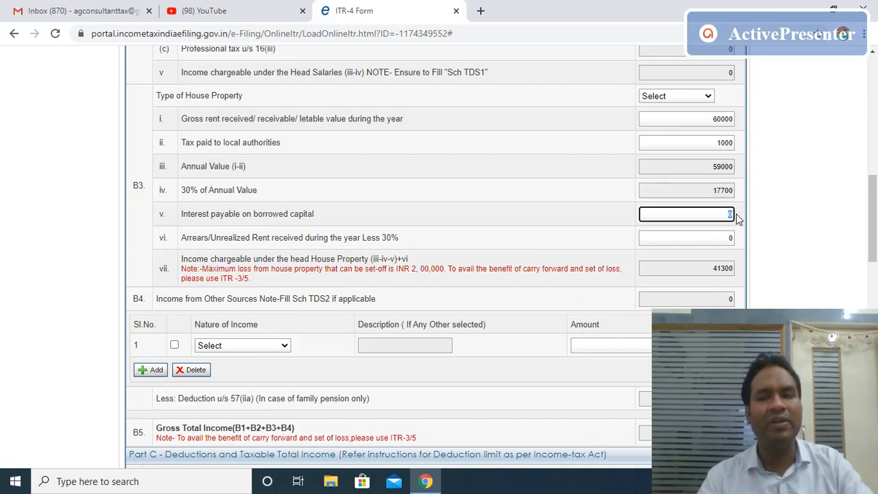
type("15000")
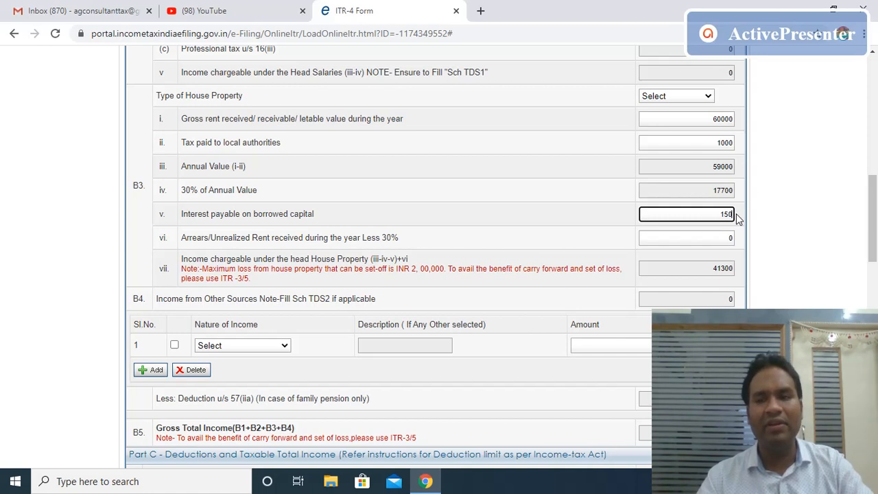
key("Tab")
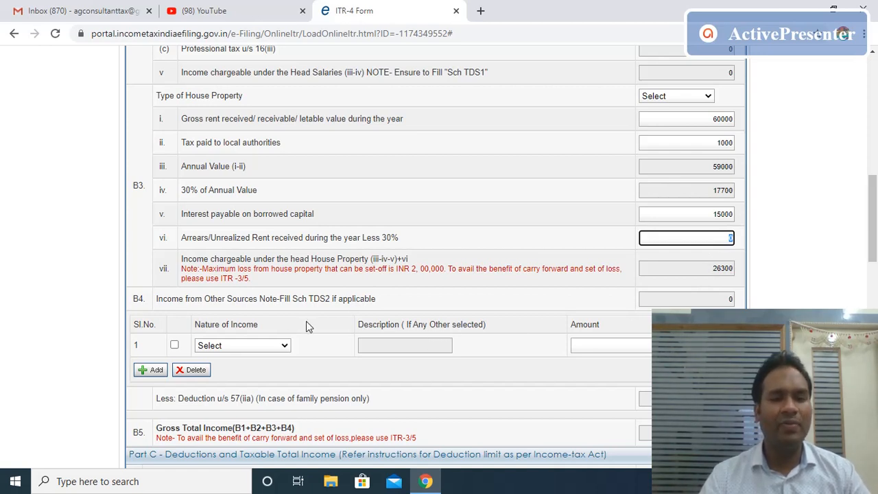
left_click(284, 348)
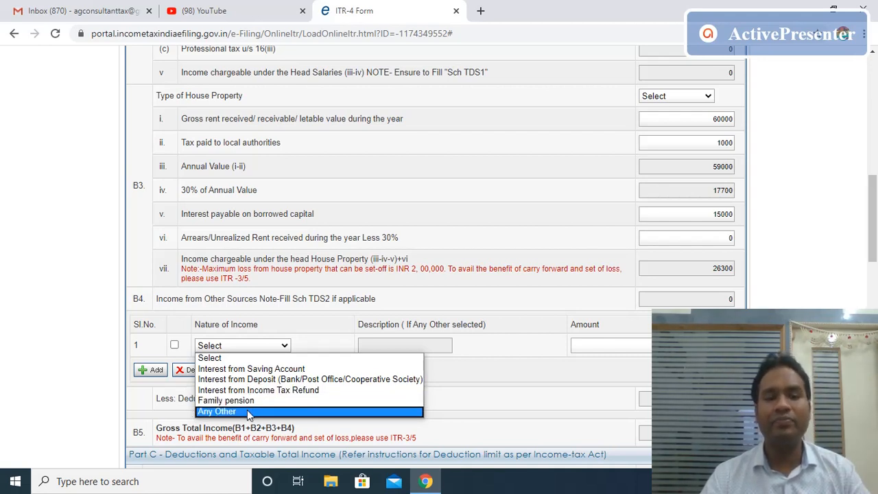
Add 15000 other-sources income as Any Other, described 'INTT. ON LOANS AND ADVANCES'.
left_click(247, 410)
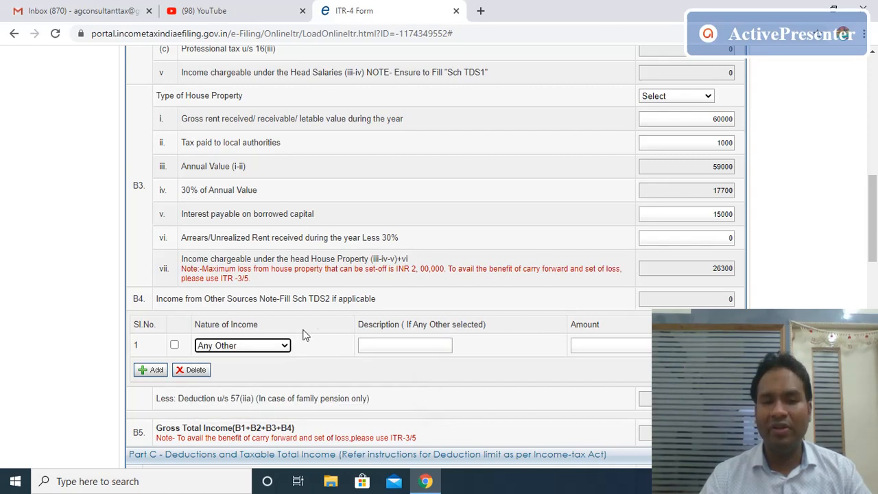
left_click(390, 341)
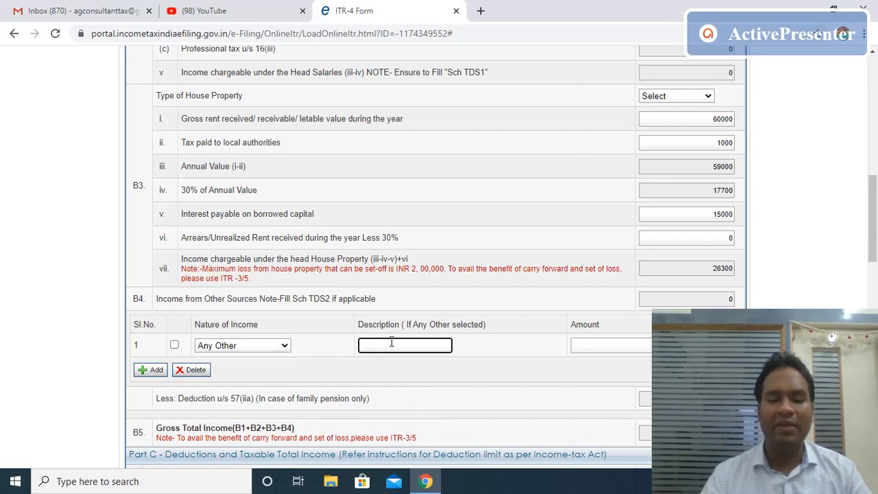
type("INTT. ")
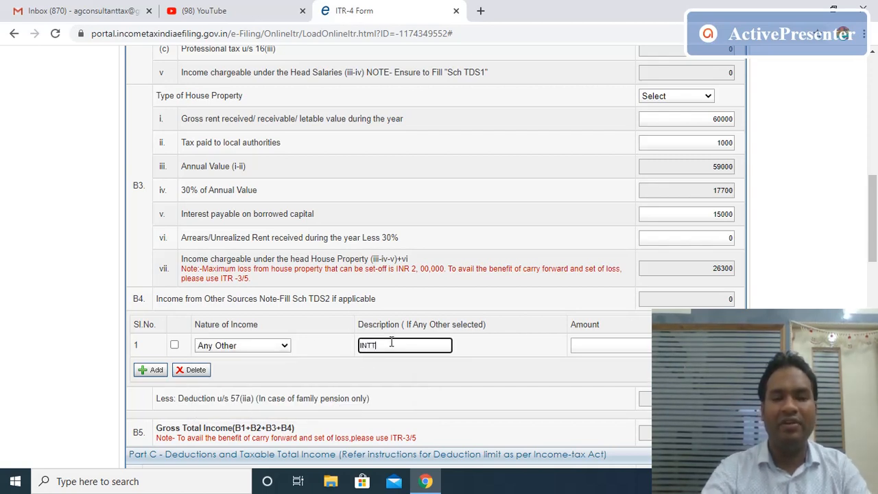
type("ON")
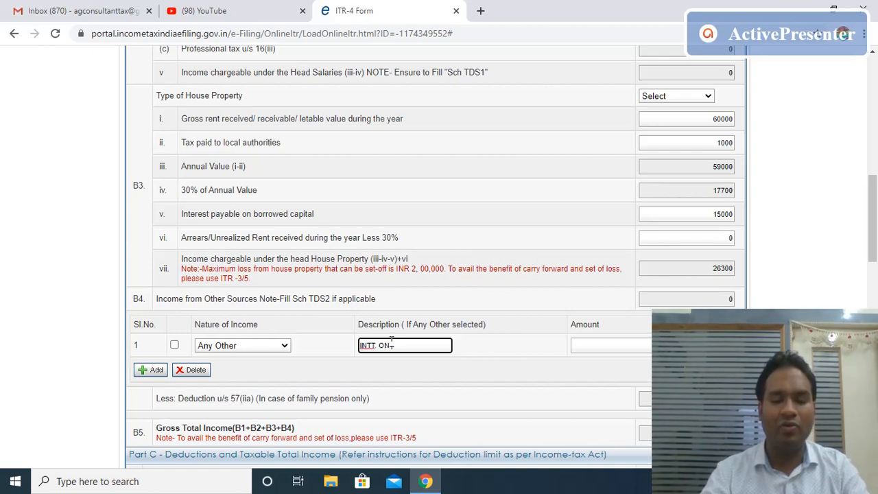
type(" LOAND A")
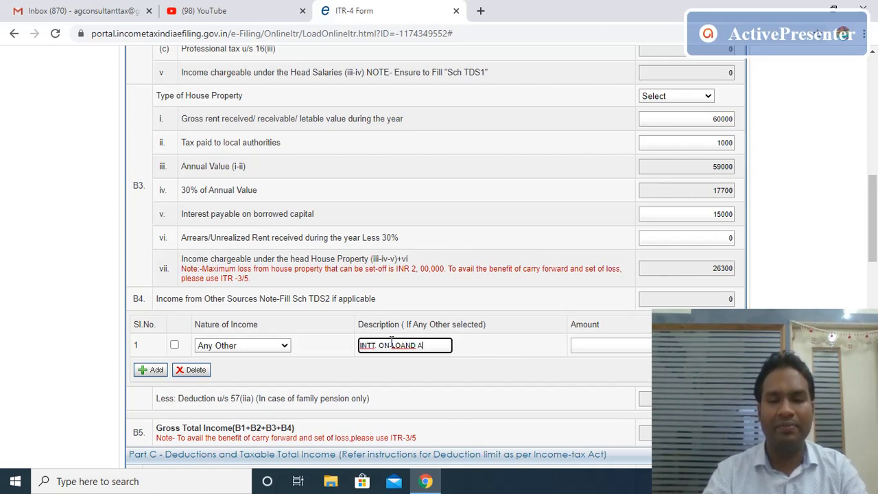
key("BackSpace")
key("BackSpace")
key("BackSpace")
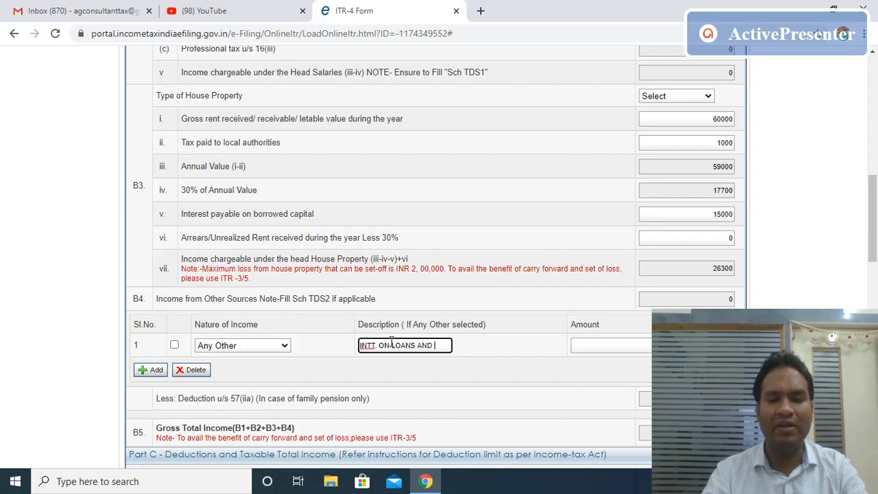
type("S AND ADVANCES")
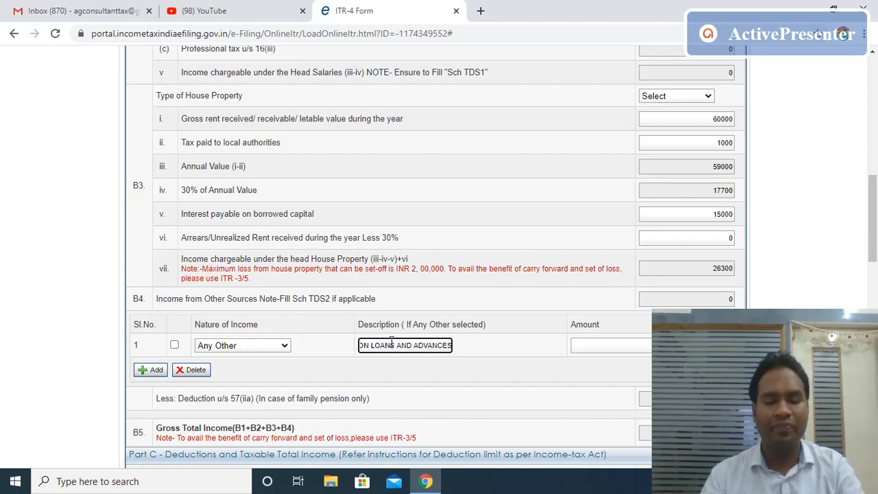
key("Tab")
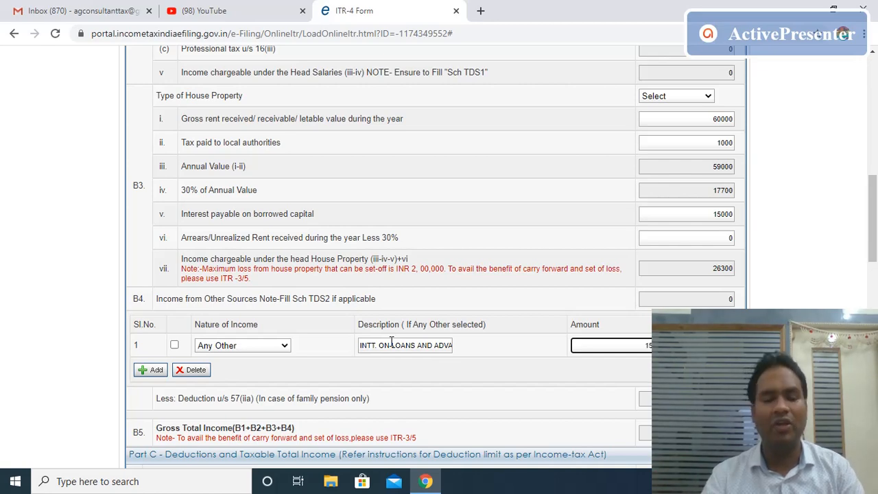
key("Tab")
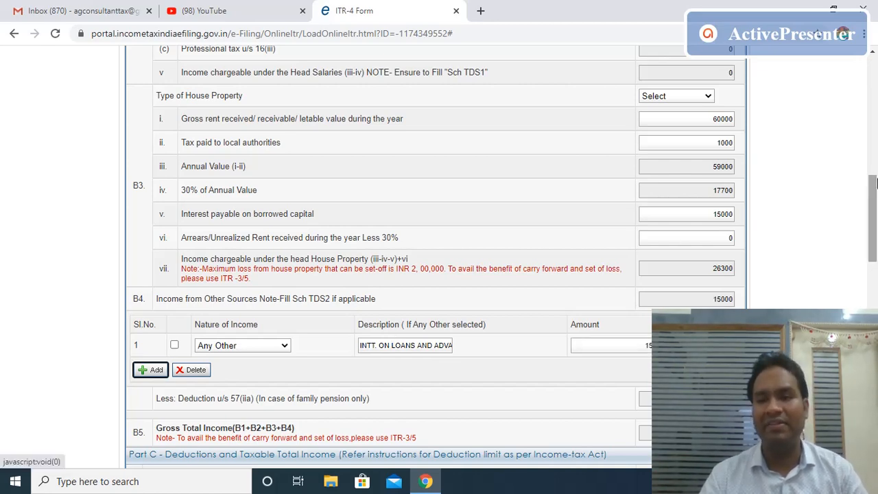
scroll(387, 254, "up", 8)
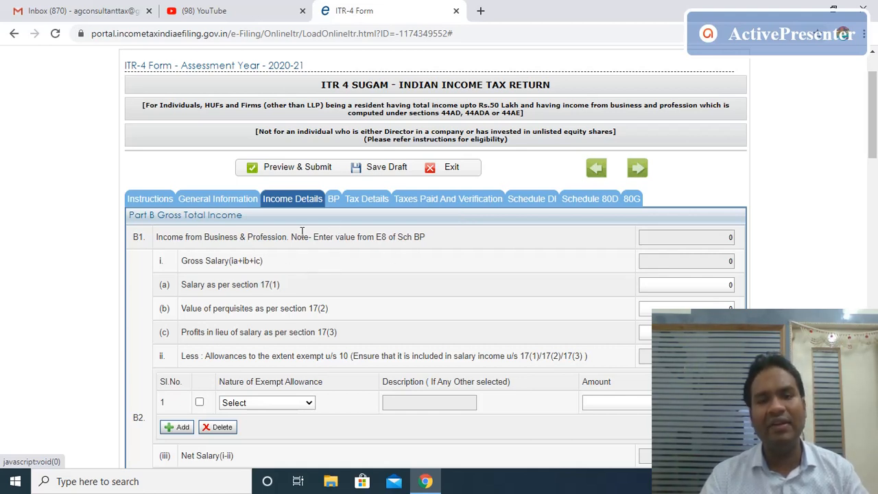
In Schedule BP, enter the name of the business under section 44AD.
left_click(334, 200)
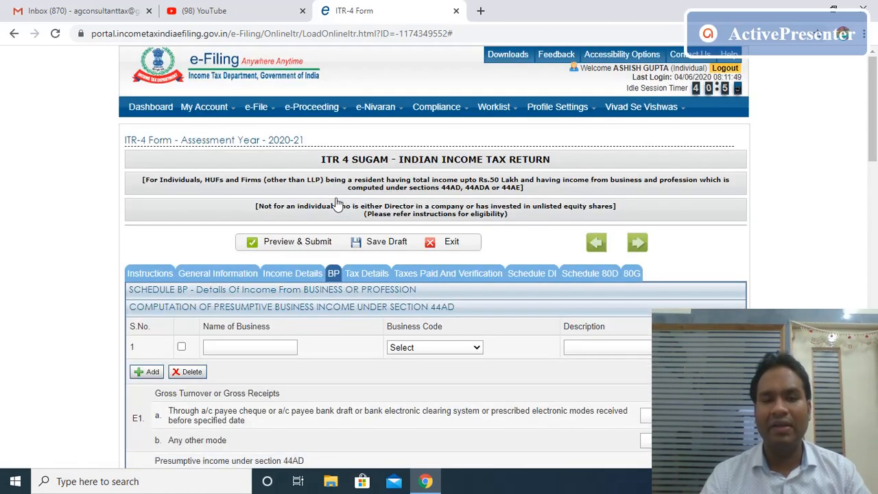
scroll(875, 125, "down", 3)
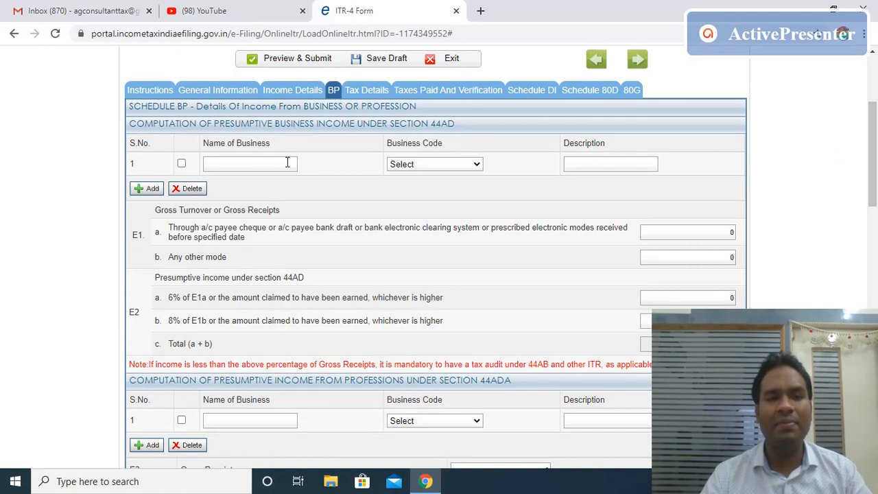
left_click(226, 165)
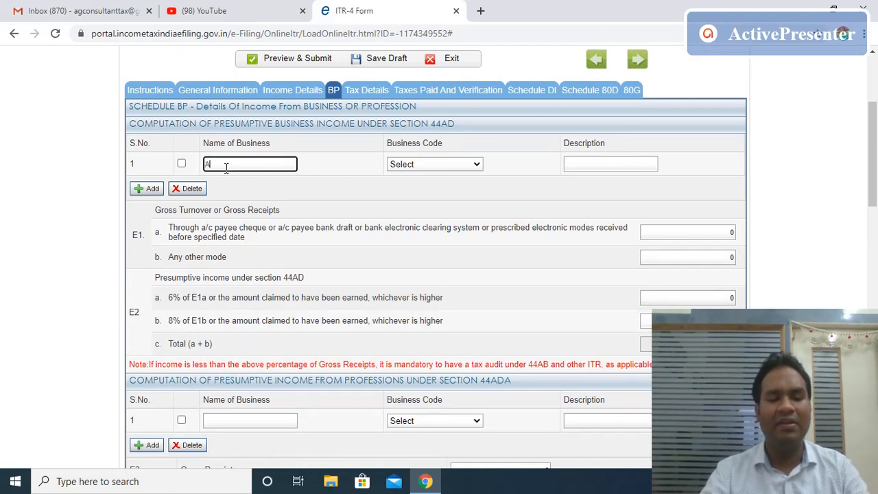
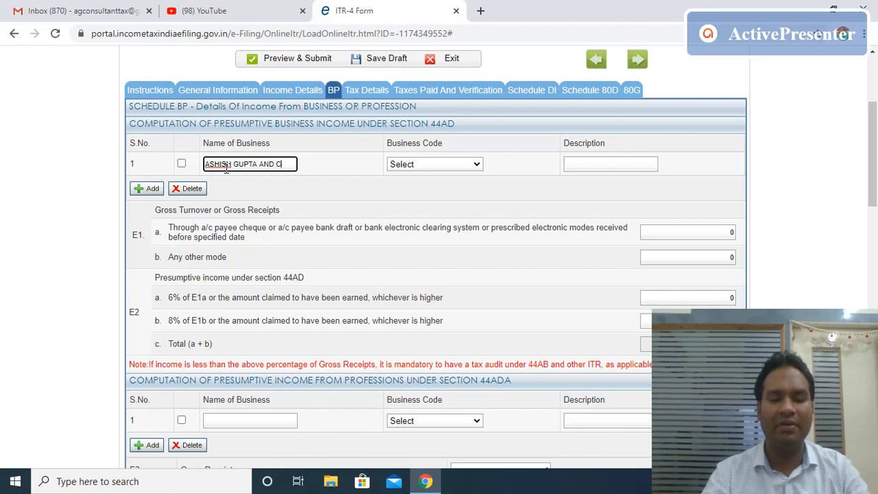
key("Tab")
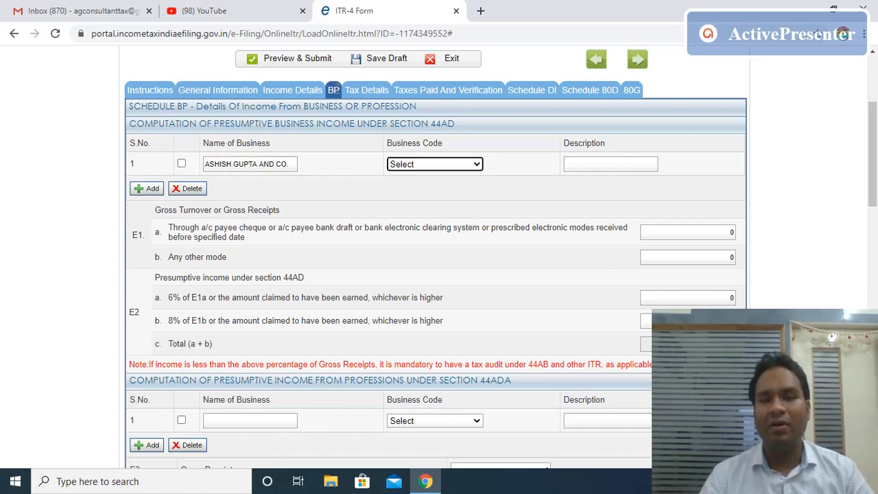
Set the business code to 09028-Retail sale of other products n.e.c.
left_click(471, 165)
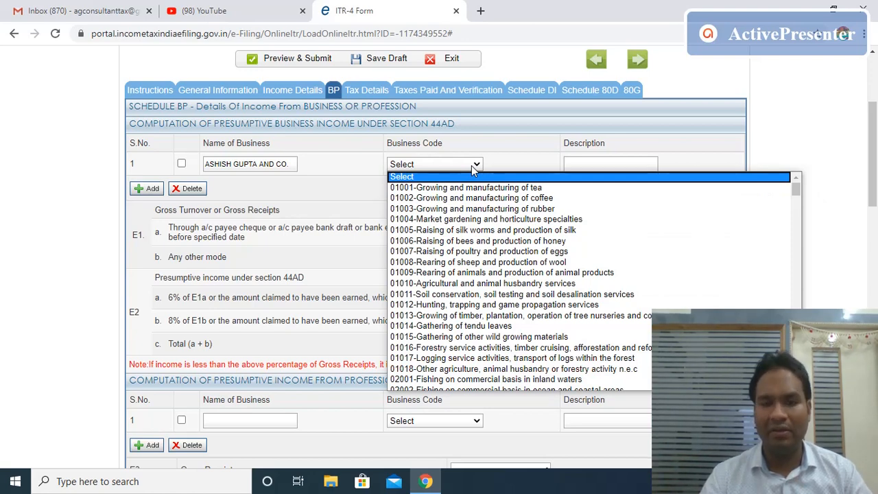
left_click_drag(795, 188, 797, 308)
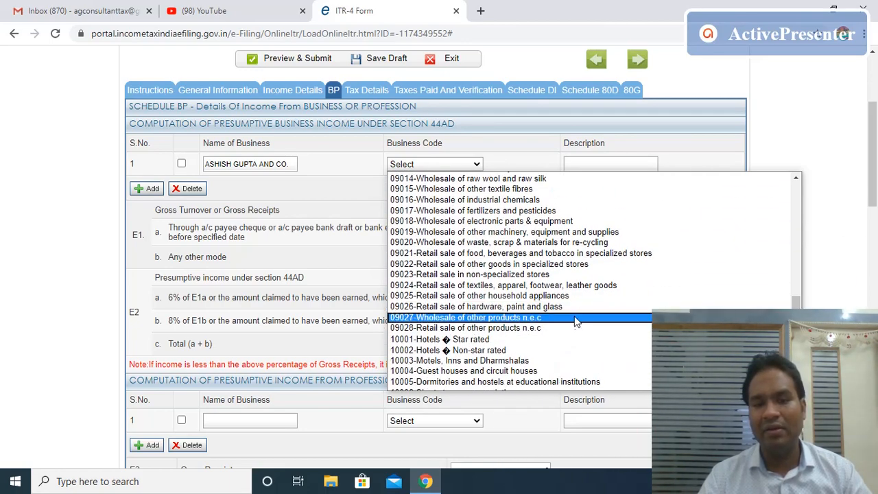
left_click(488, 329)
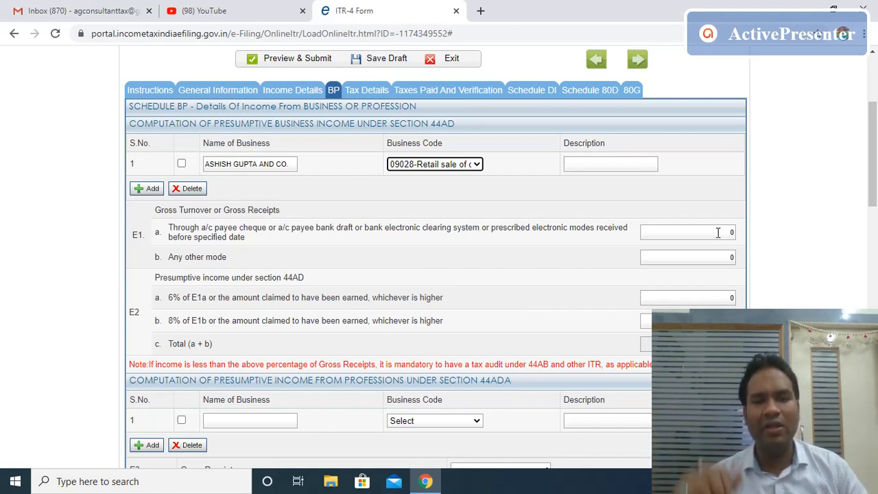
Enter 1500000 as gross receipts by other modes in E1b and dismiss the save-draft reminder.
left_click(714, 258)
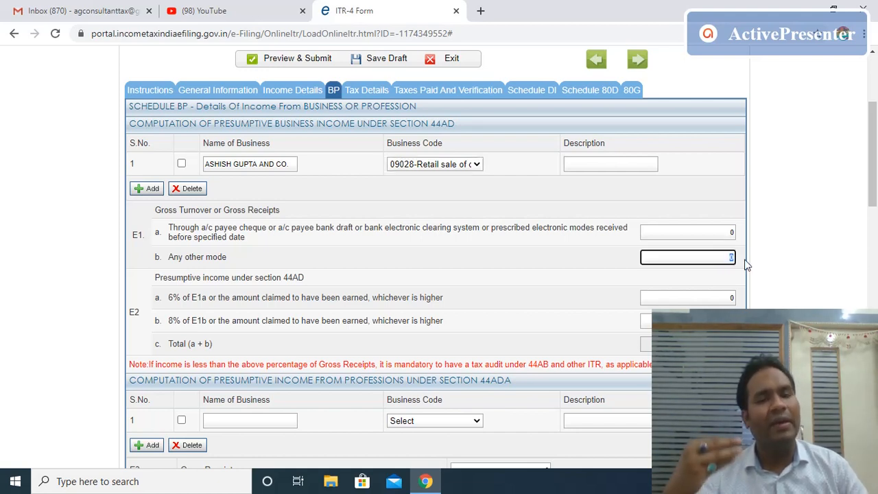
type("1500000")
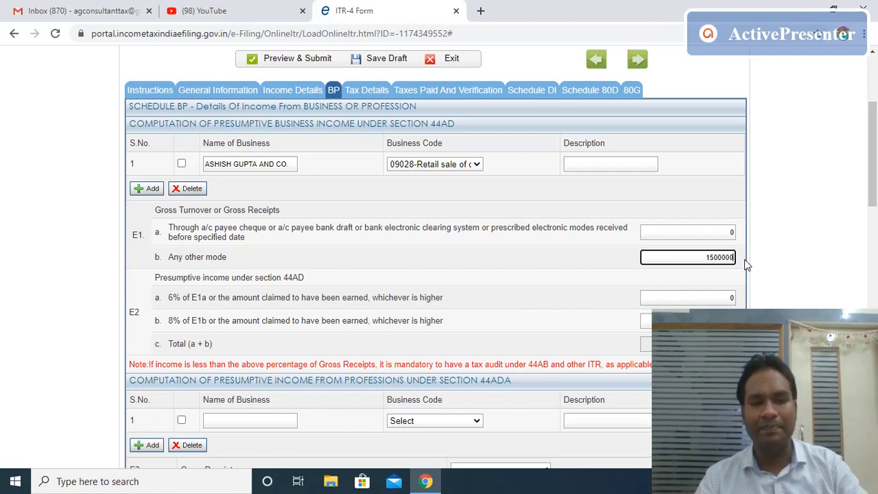
key("Tab")
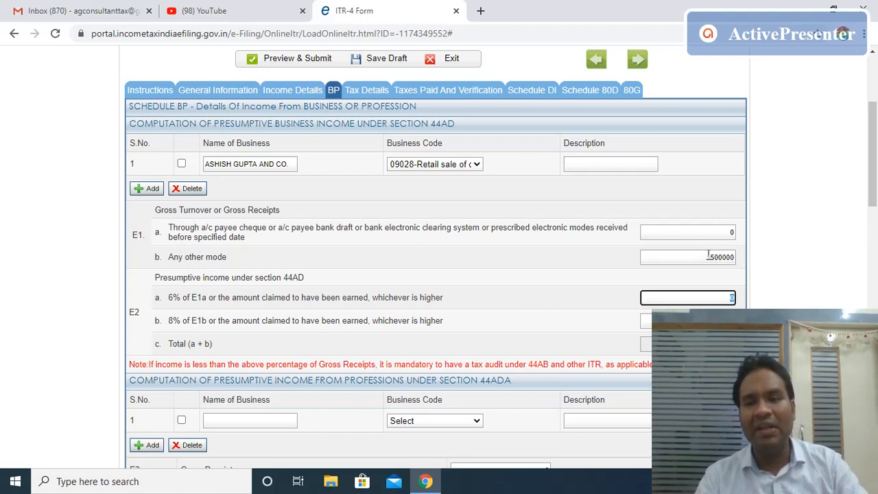
left_click_drag(700, 258, 735, 258)
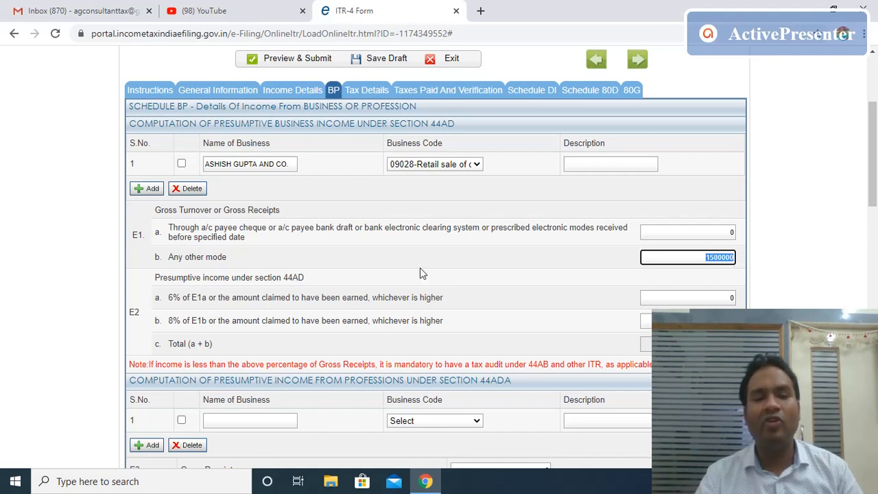
left_click(171, 321)
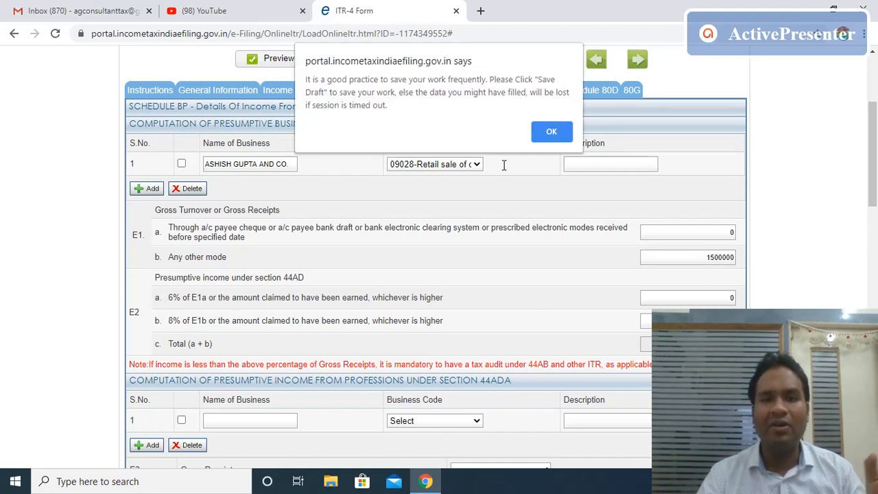
left_click(551, 131)
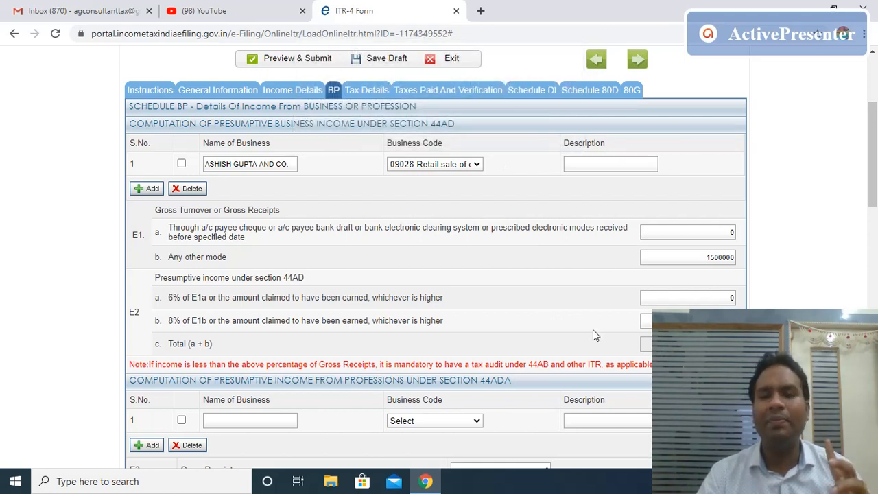
Record 240000 as 8% presumptive income, making the E2 total 240000.
left_click(679, 320)
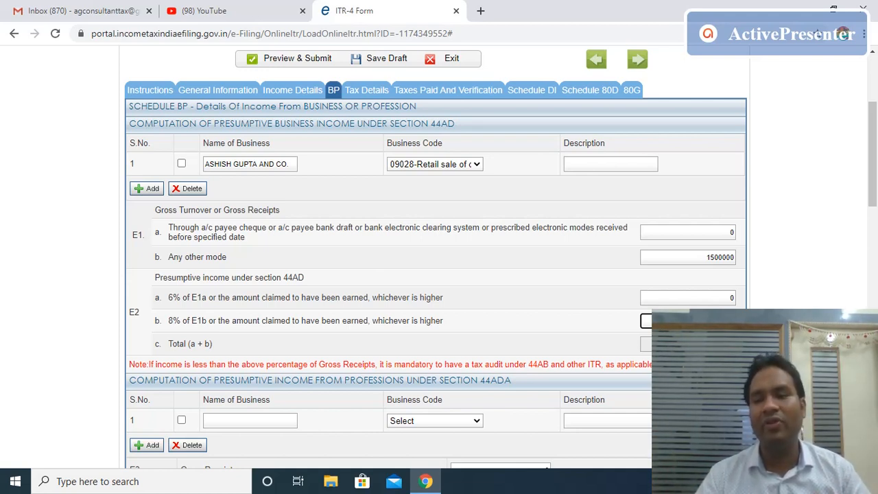
key("Tab")
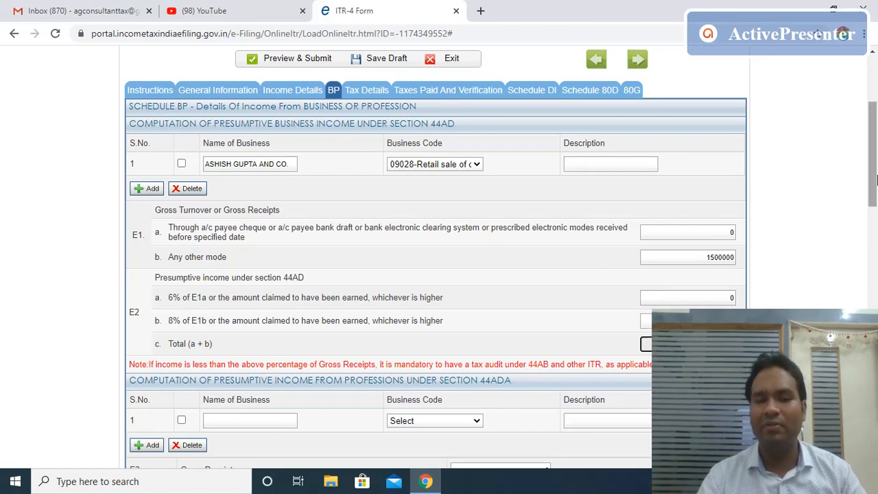
left_click_drag(875, 143, 875, 208)
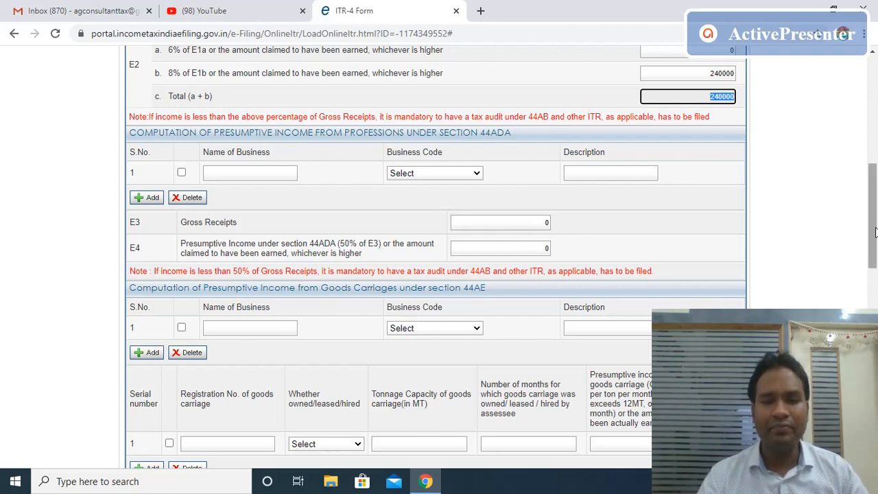
Leave the 44AE registration, tonnage and months-held fields empty and scroll to Financial Particulars.
scroll(478, 189, "down", 3)
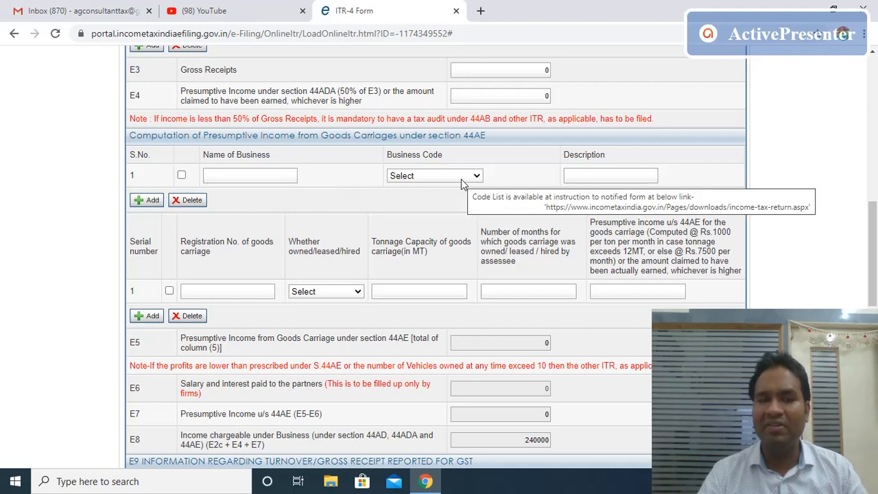
left_click(211, 294)
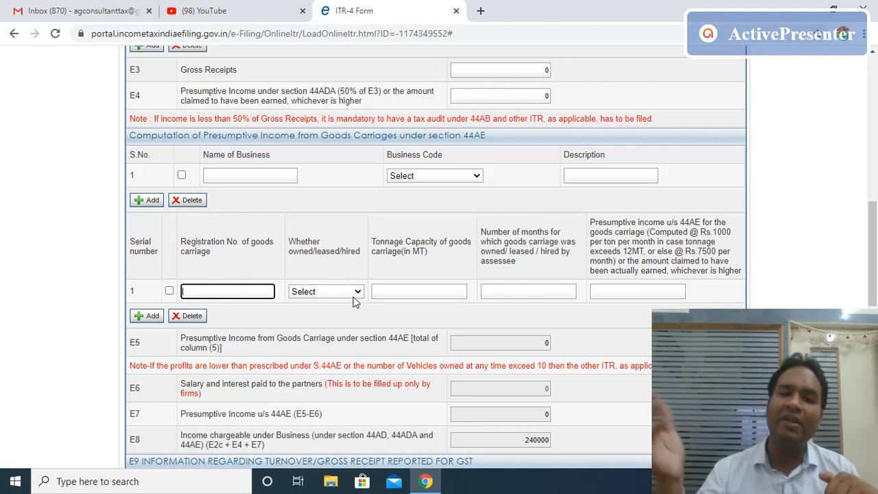
left_click(424, 291)
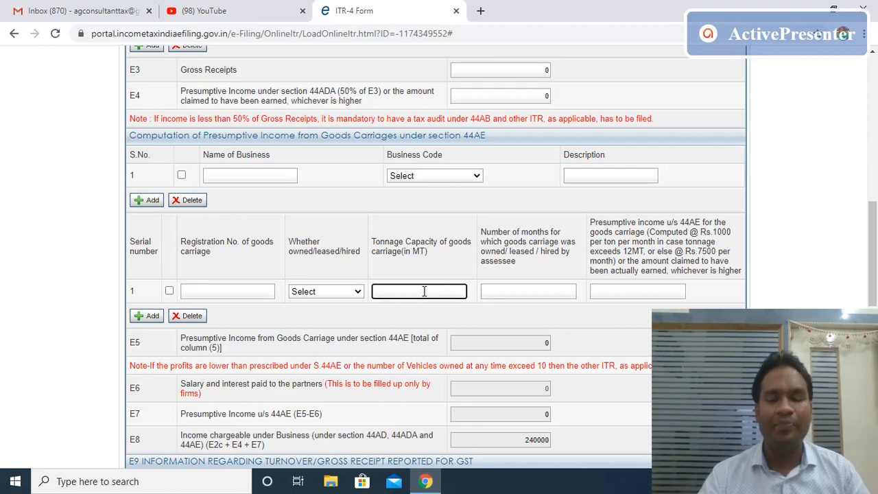
left_click(528, 291)
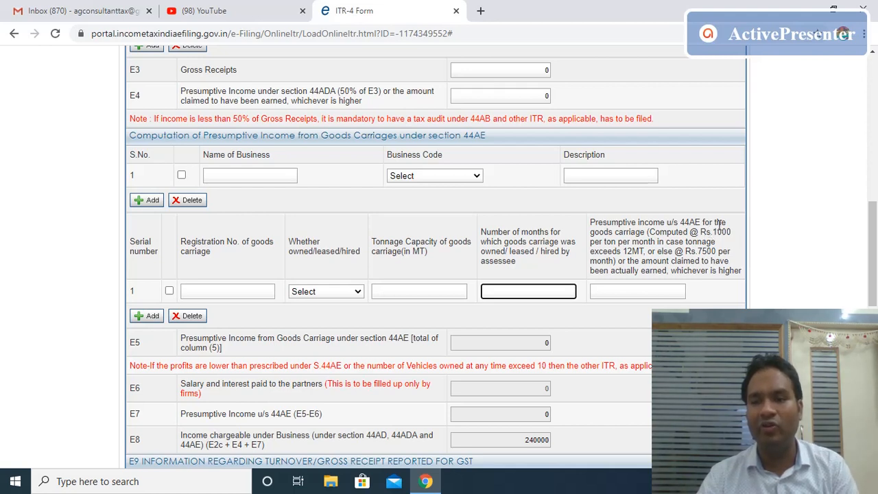
left_click(714, 227)
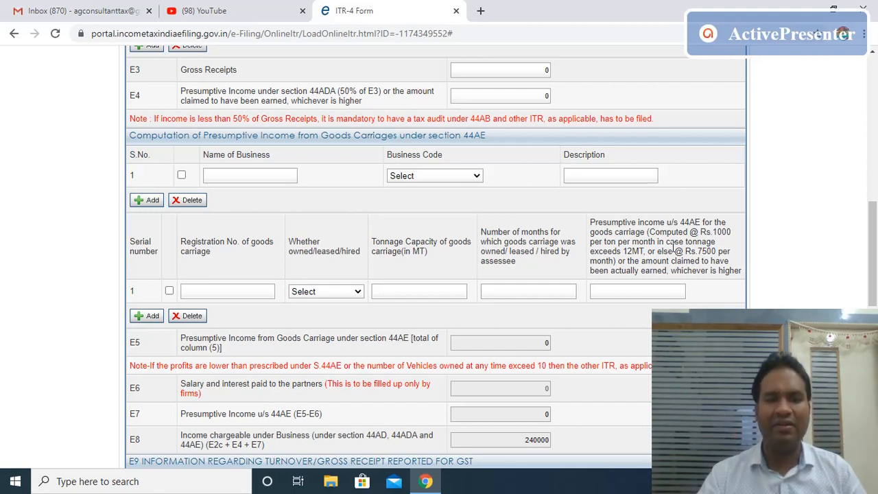
left_click_drag(873, 254, 874, 370)
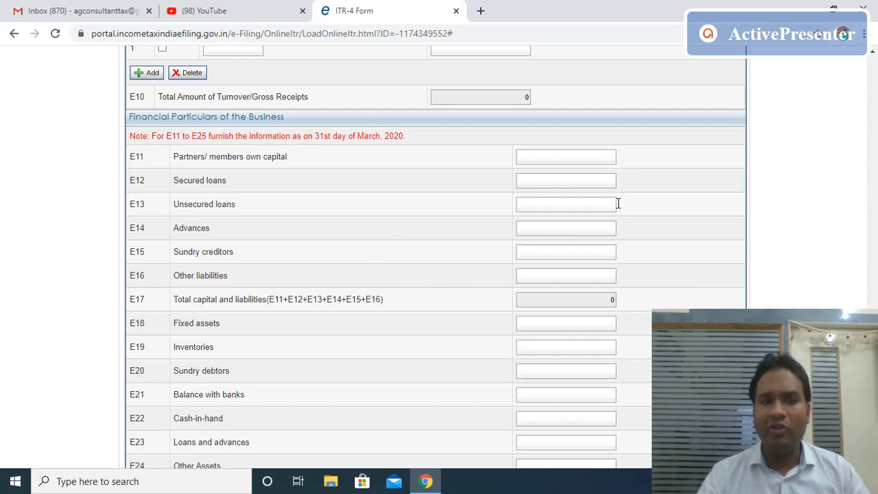
Enter sundry creditors of 140000 in the balance sheet liabilities.
left_click(570, 252)
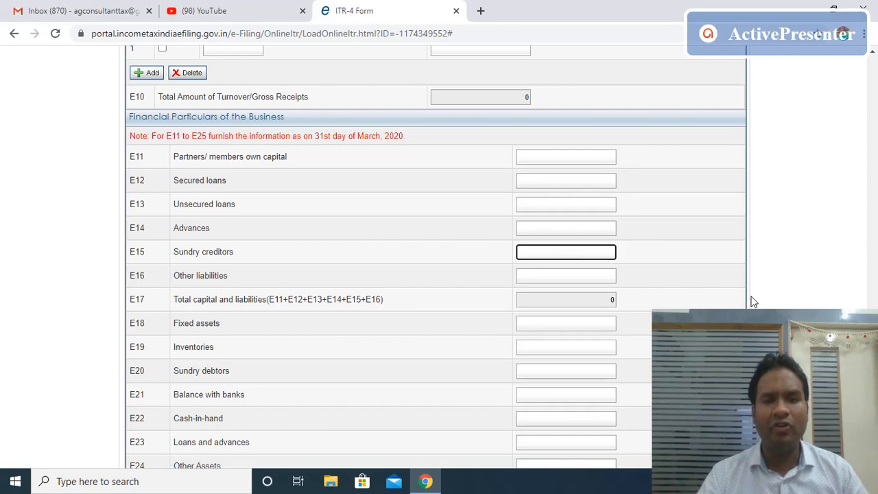
scroll(437, 260, "down", 3)
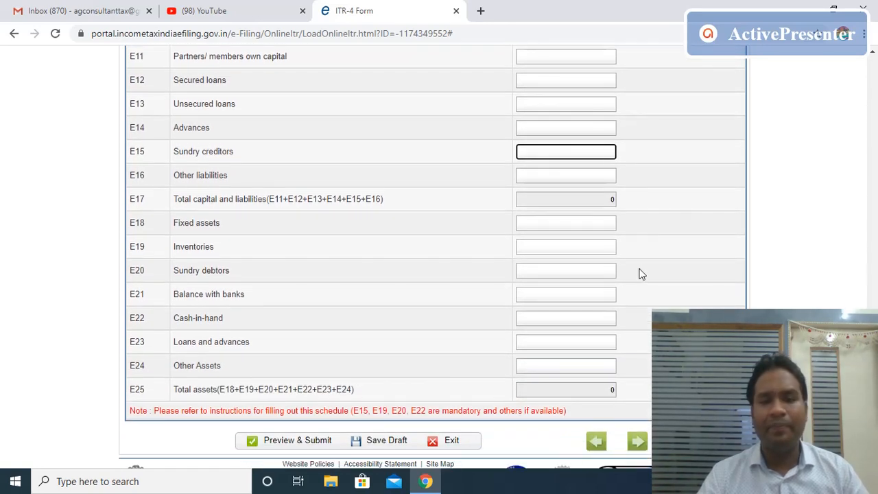
left_click(597, 248)
left_click(594, 269)
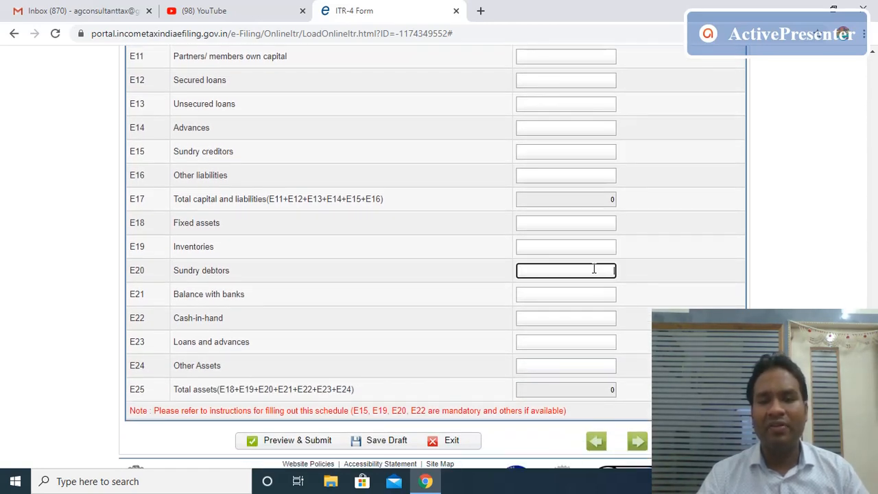
left_click(573, 318)
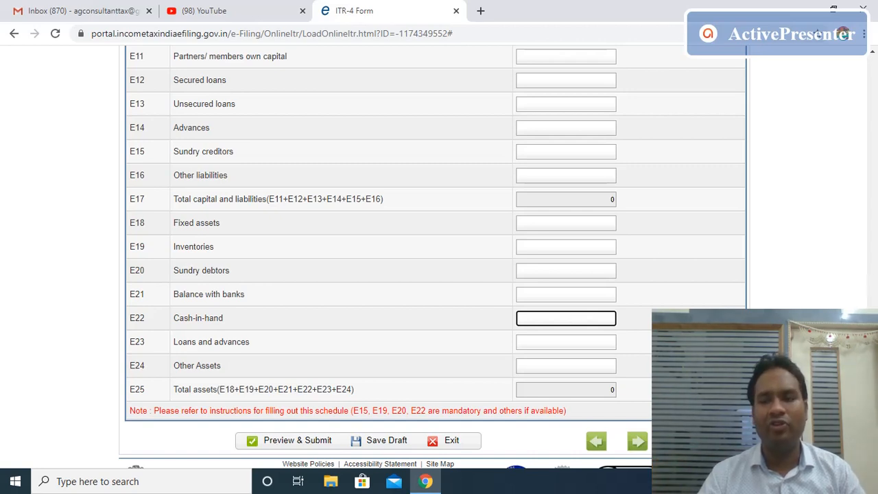
left_click(587, 151)
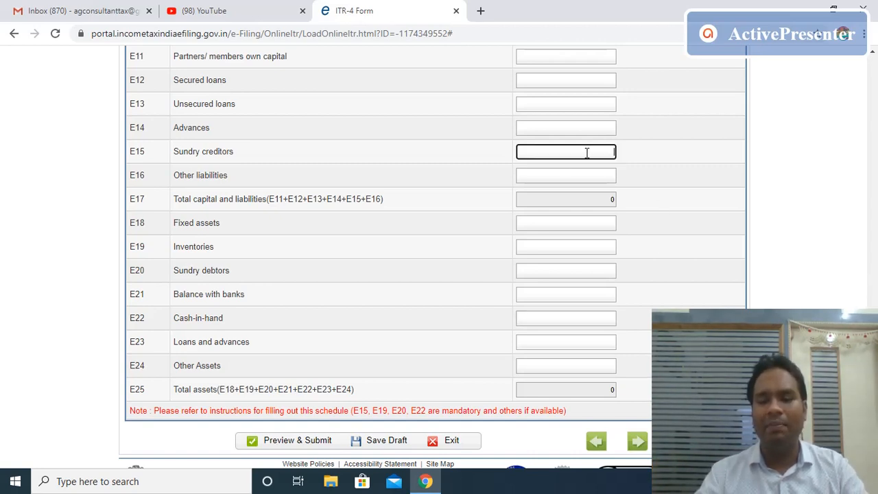
type("140000")
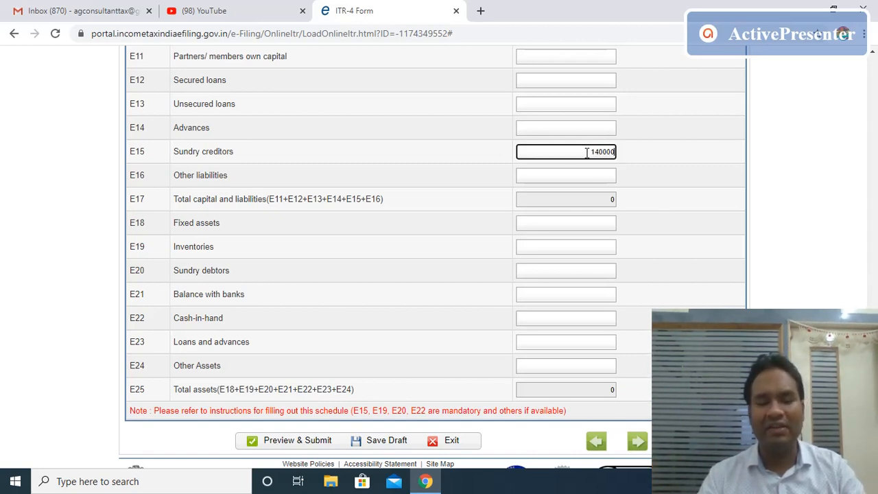
key("Tab")
key("Tab")
key("Tab")
key("Tab")
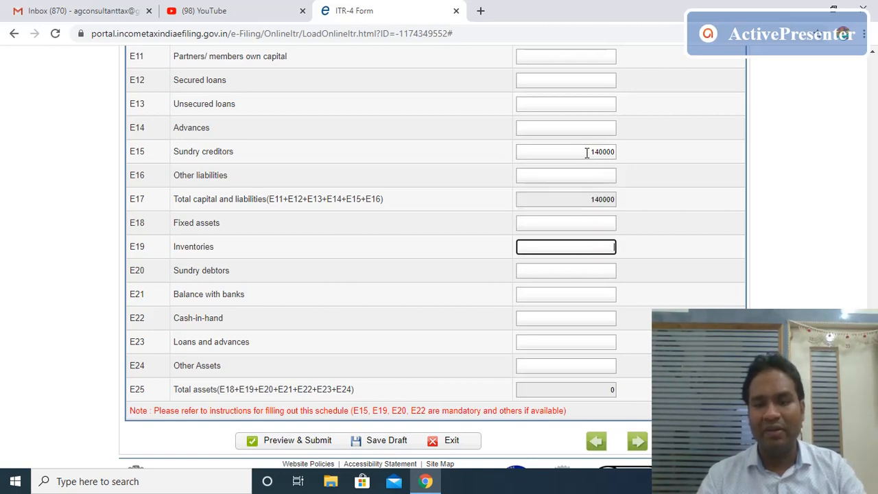
Fill inventories 580000, sundry debtors 90000 and cash-in-hand 11044, giving total assets 681044.
type("580000")
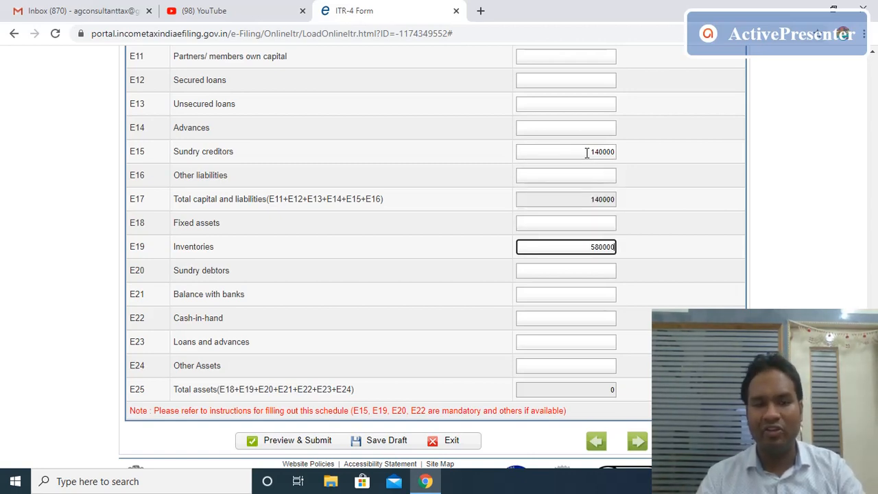
key("Tab")
type("90000")
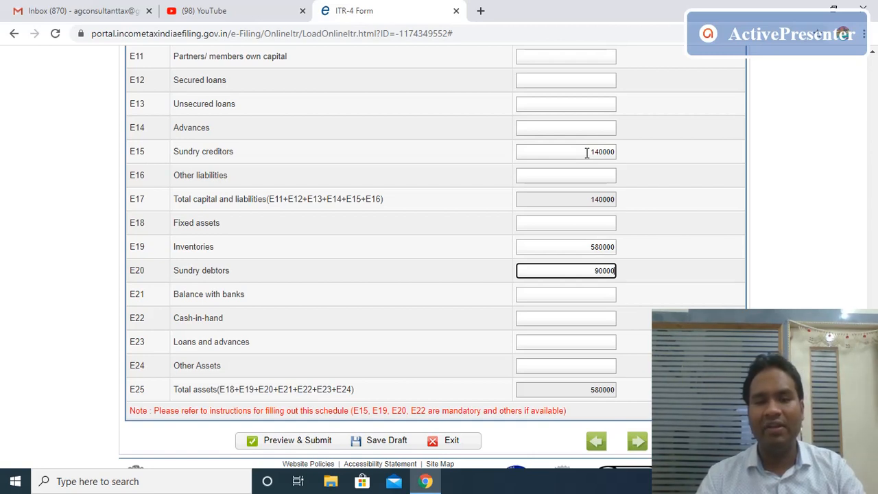
key("Tab")
key("Tab")
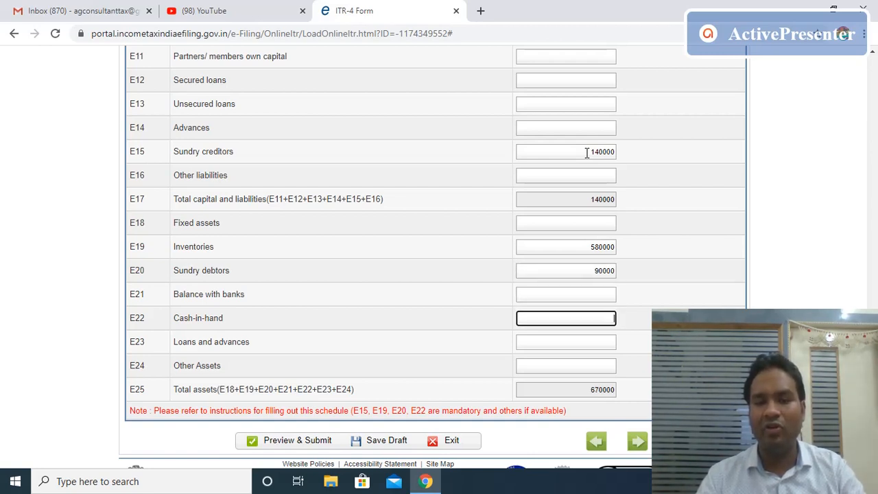
type("11044")
key("Tab")
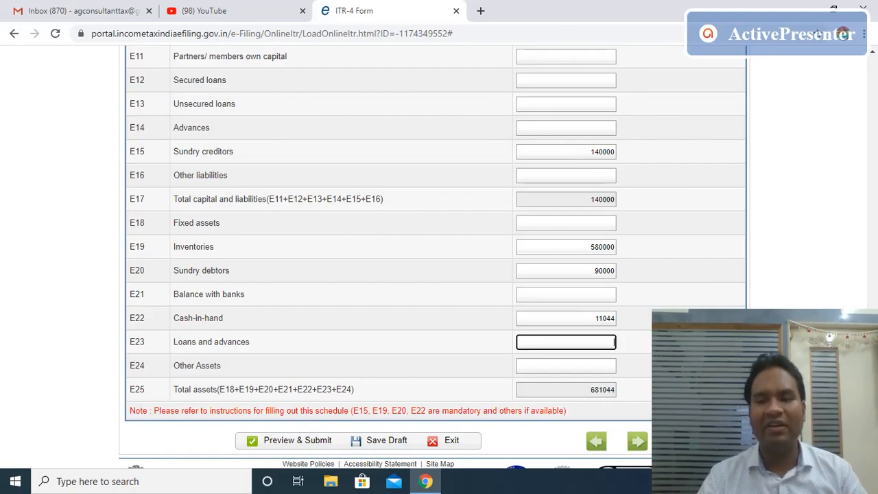
scroll(875, 261, "up", 10)
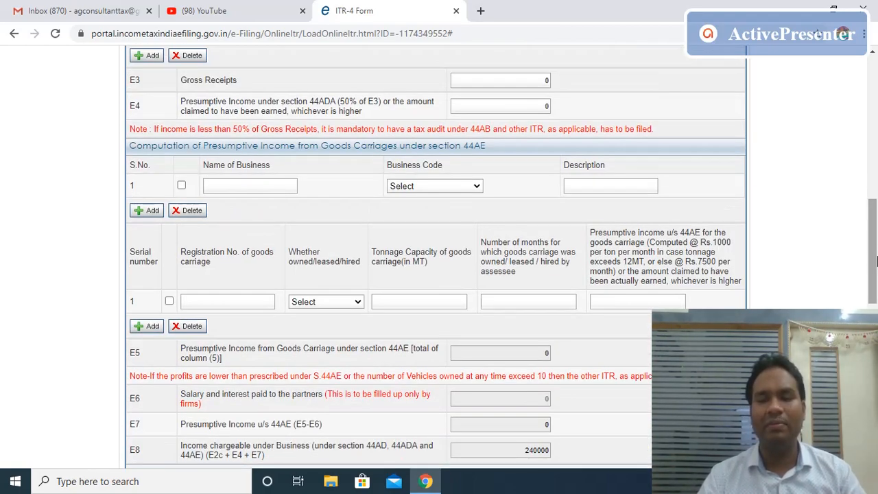
Claim a section 80C deduction of 120000 at C1 in Part C of Income Details.
scroll(875, 260, "up", 6)
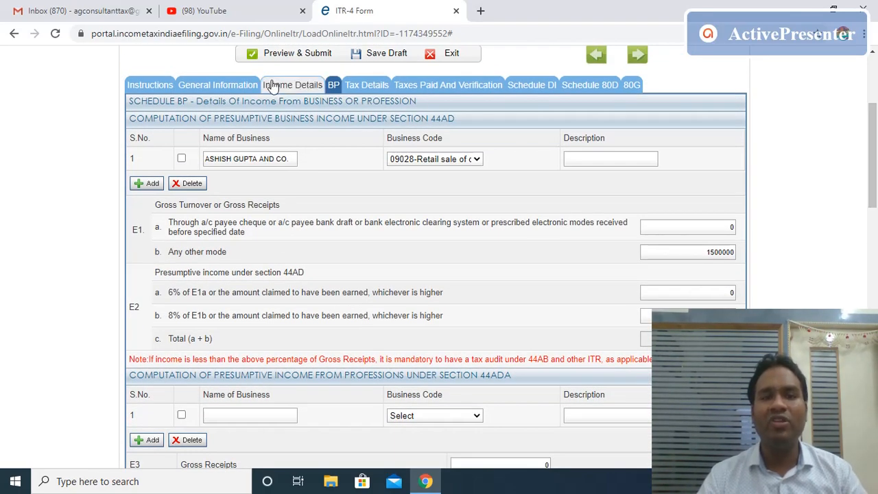
left_click(274, 85)
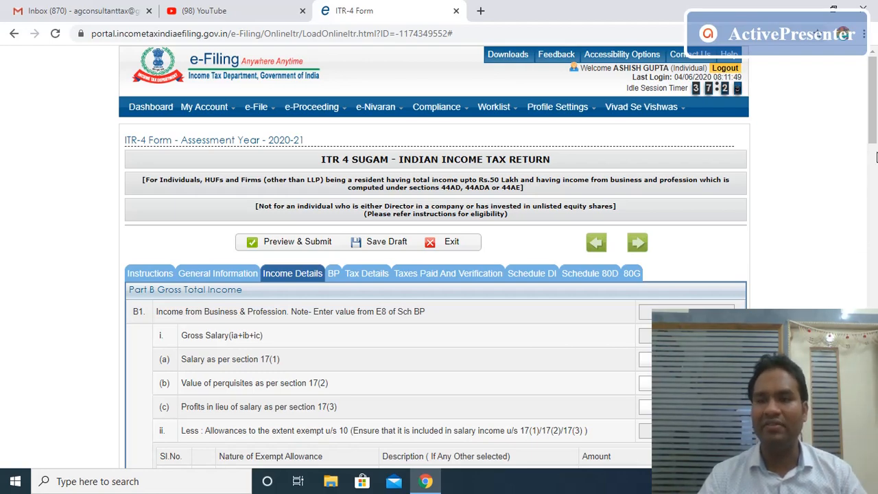
left_click_drag(875, 147, 873, 312)
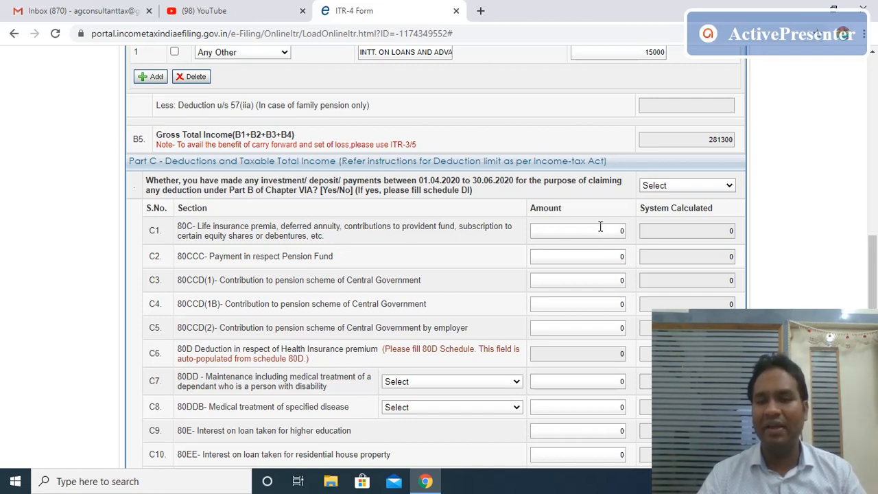
left_click(623, 231)
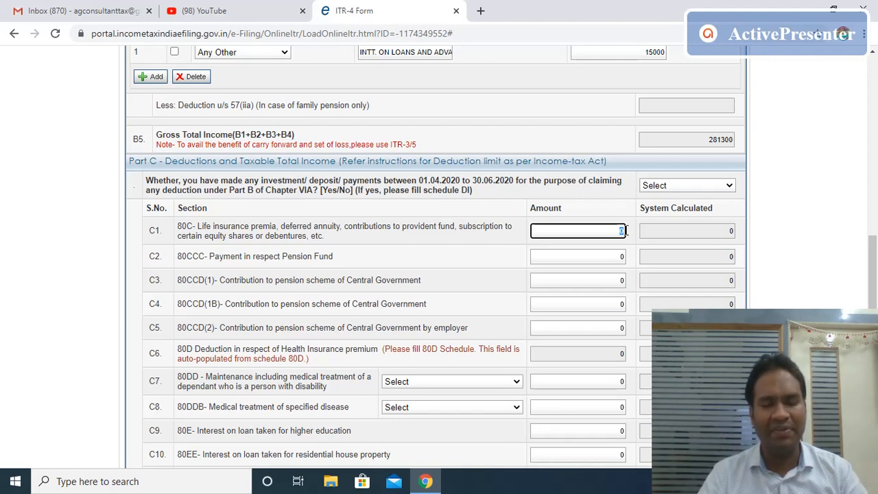
type("12000")
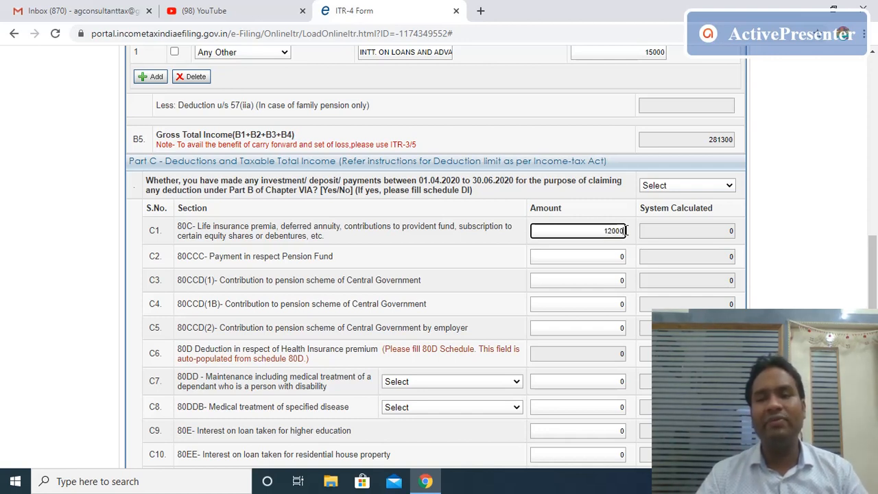
type("0")
key("Tab")
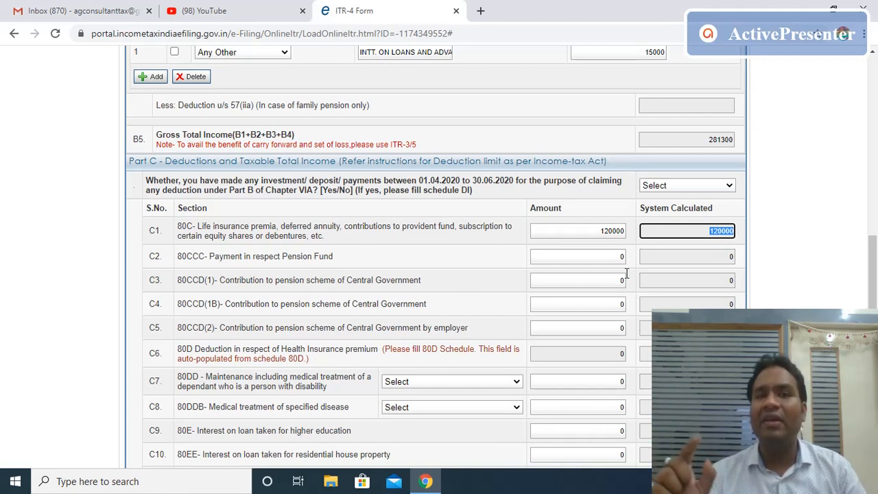
Answer Yes to the 01.04.2020–30.06.2020 investment question.
left_click(727, 184)
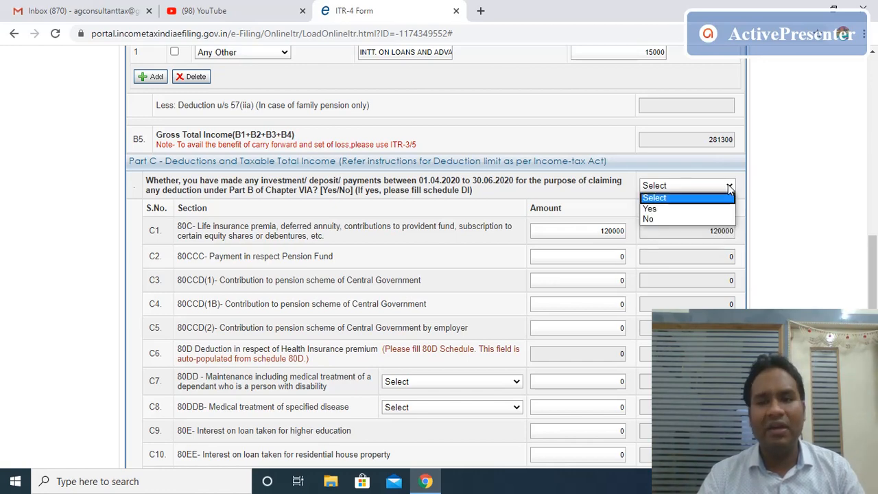
left_click(684, 210)
scroll(873, 288, "up", 10)
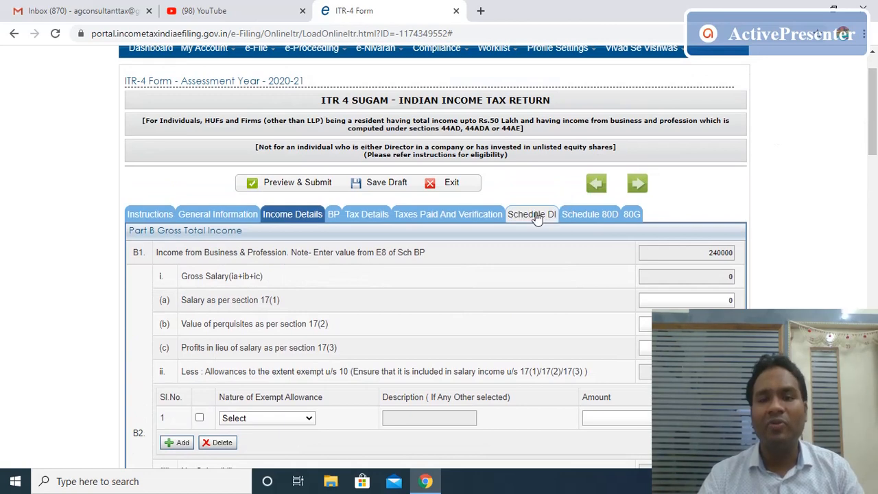
Enter 30000 as the 80C deduction attributable in Schedule DI.
left_click(534, 218)
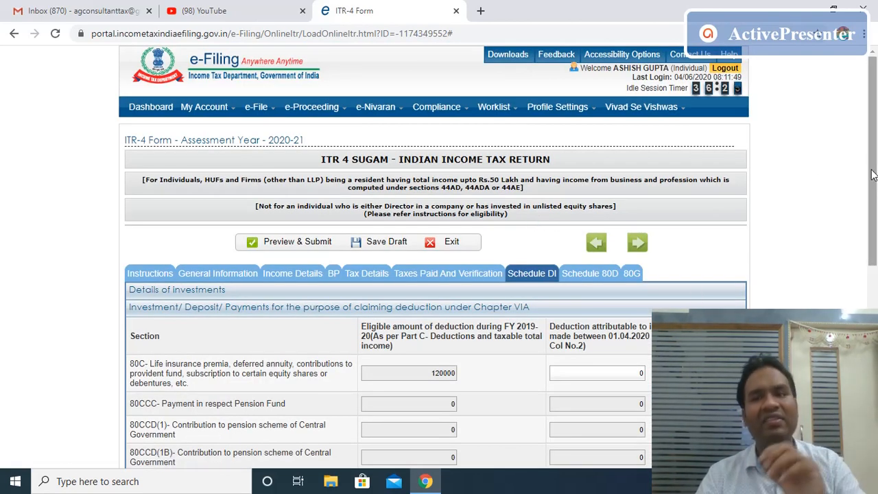
left_click_drag(872, 177, 876, 224)
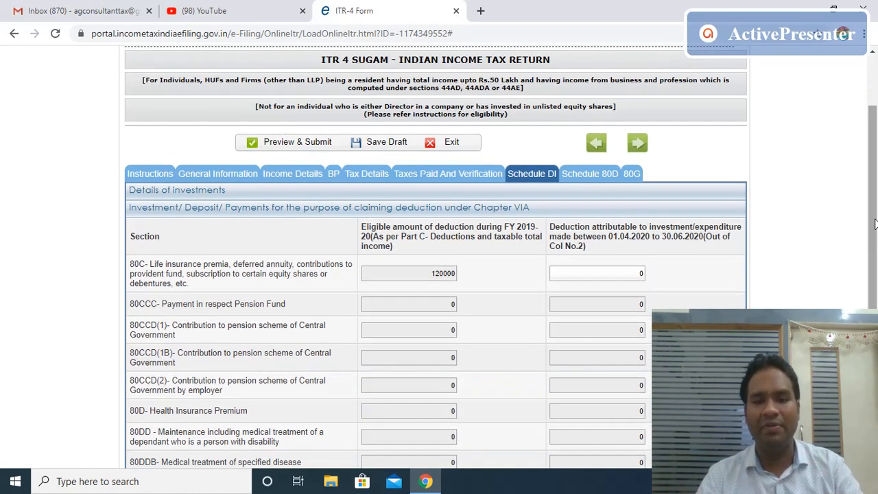
left_click(404, 275)
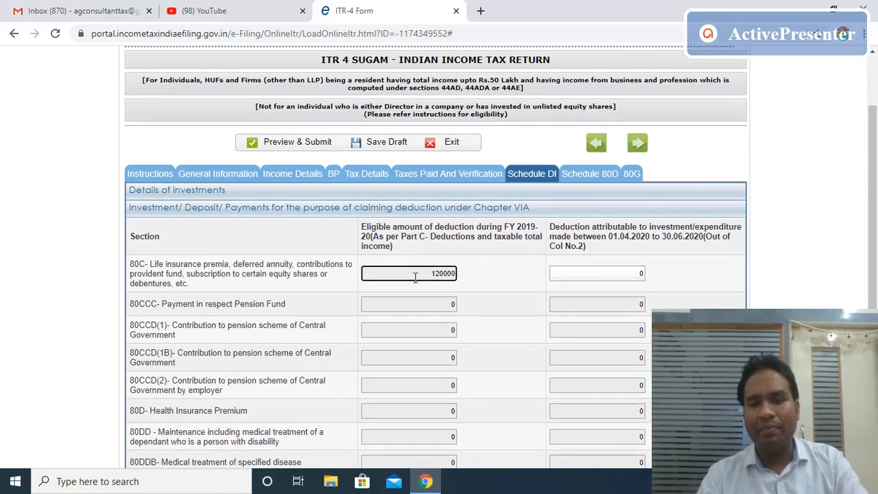
left_click_drag(429, 274, 458, 275)
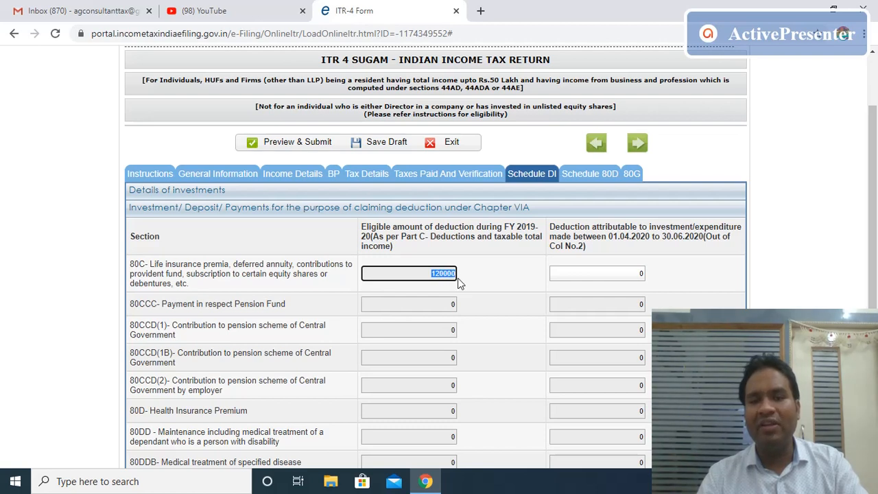
left_click(631, 271)
key("BackSpace")
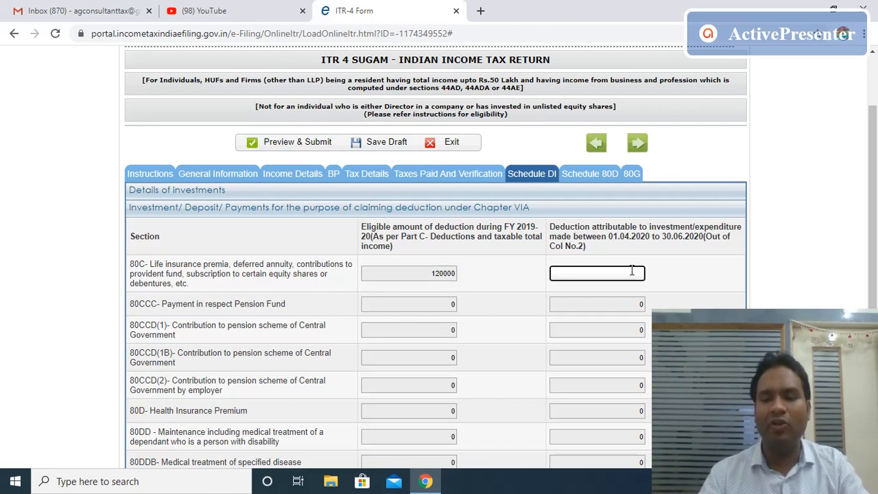
type("30000")
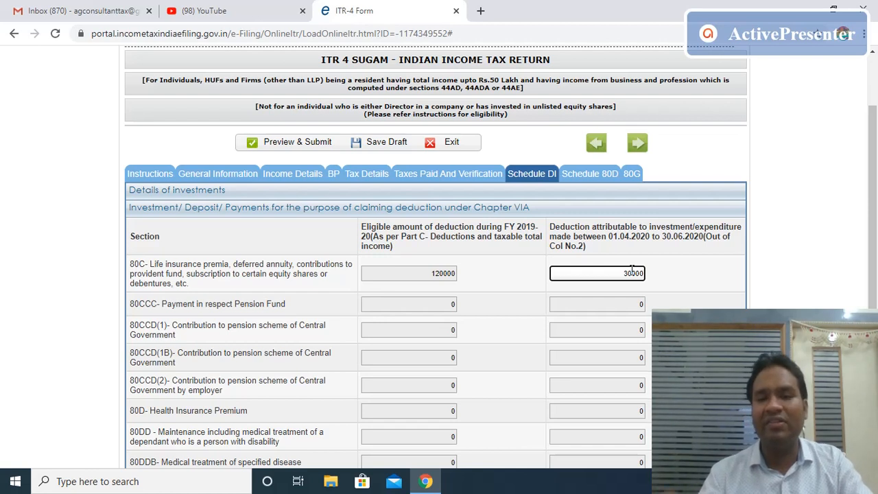
key("Tab")
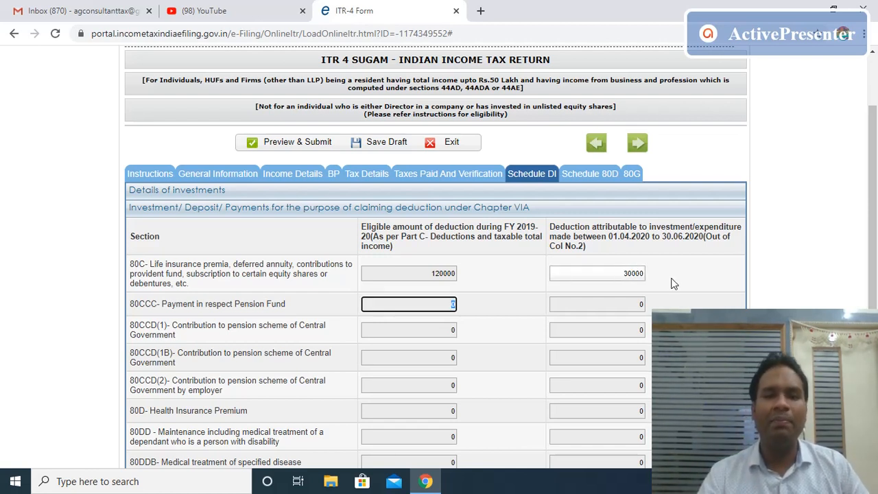
Back in Income Details, check business income 240000 and the auto-filled deduction amounts.
left_click(312, 181)
left_click_drag(874, 137, 874, 288)
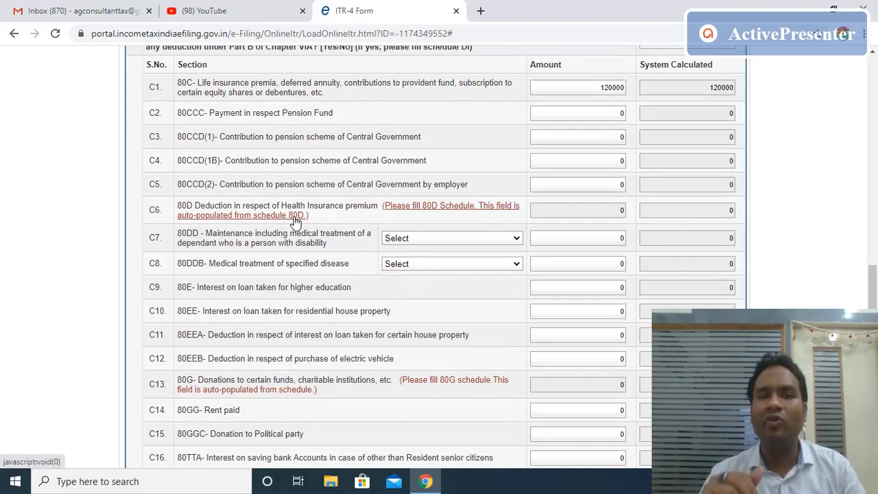
left_click(595, 208)
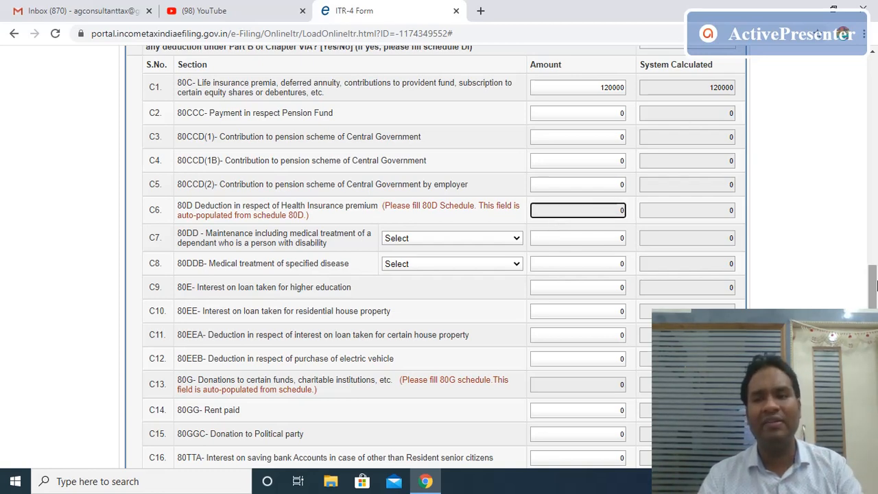
left_click_drag(875, 295, 875, 87)
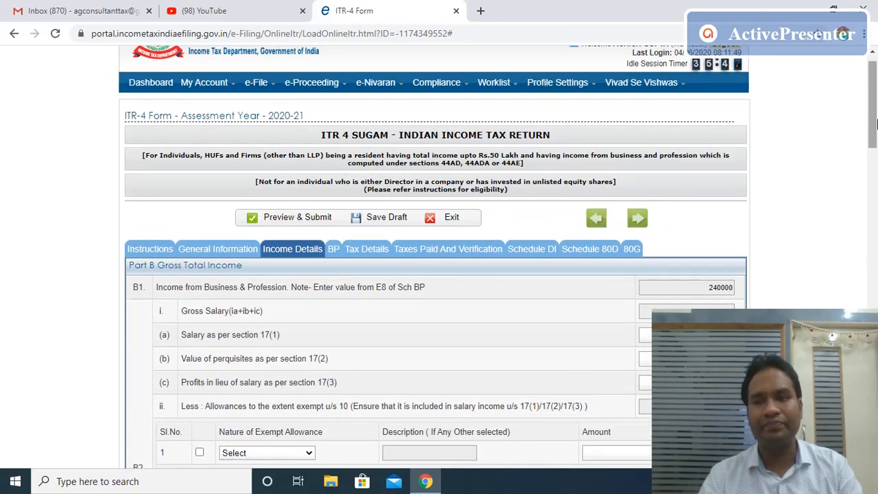
In Schedule 80D, answer No for self/family senior citizen and claim 15000 health insurance.
mouse_move(874, 119)
left_mouse_down()
mouse_move(874, 160)
mouse_move(875, 119)
left_mouse_up()
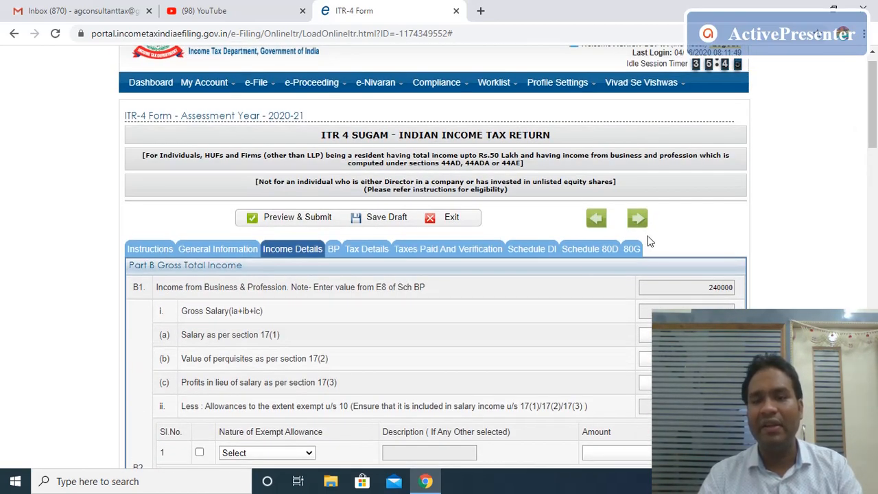
left_click(591, 255)
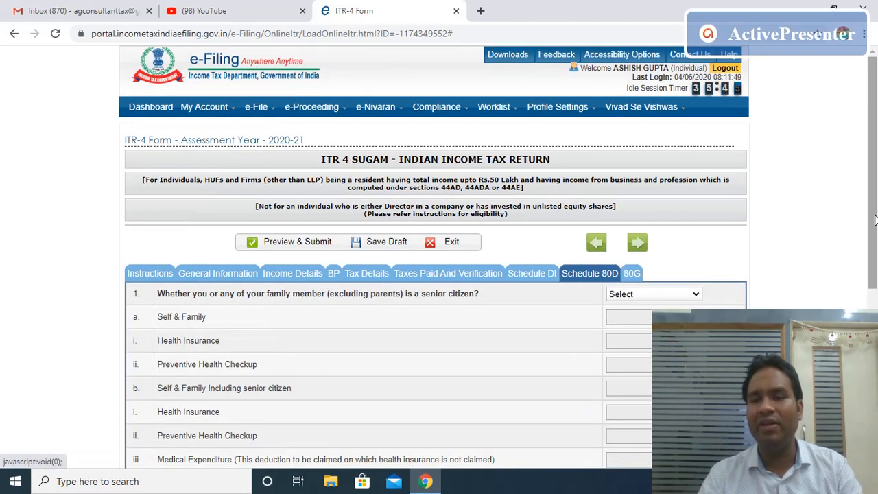
left_click_drag(876, 214, 877, 247)
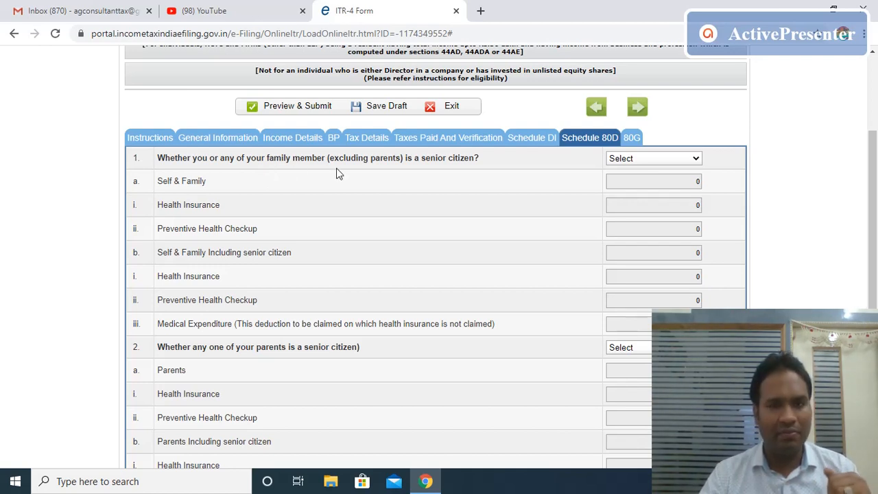
left_click(689, 163)
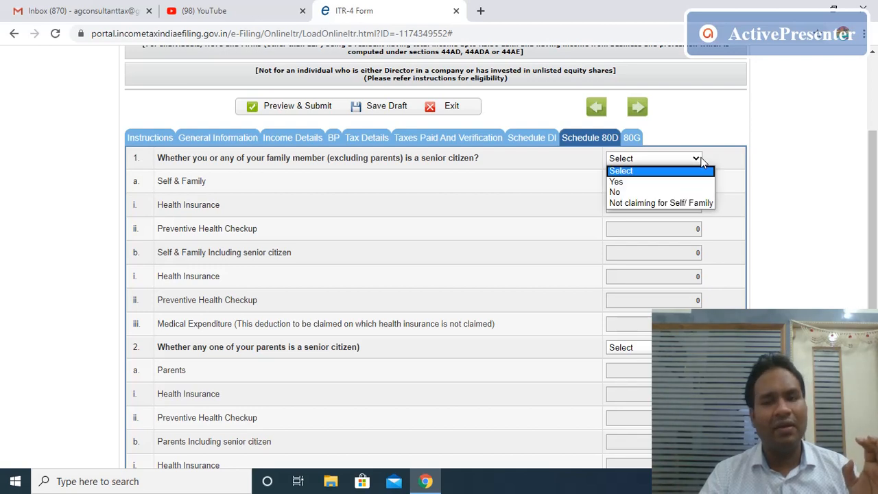
left_click(657, 193)
left_click(649, 203)
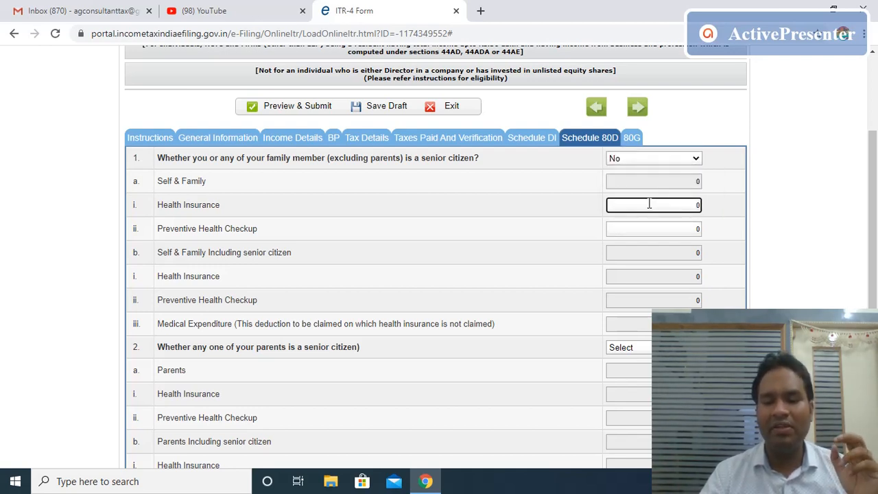
key("BackSpace")
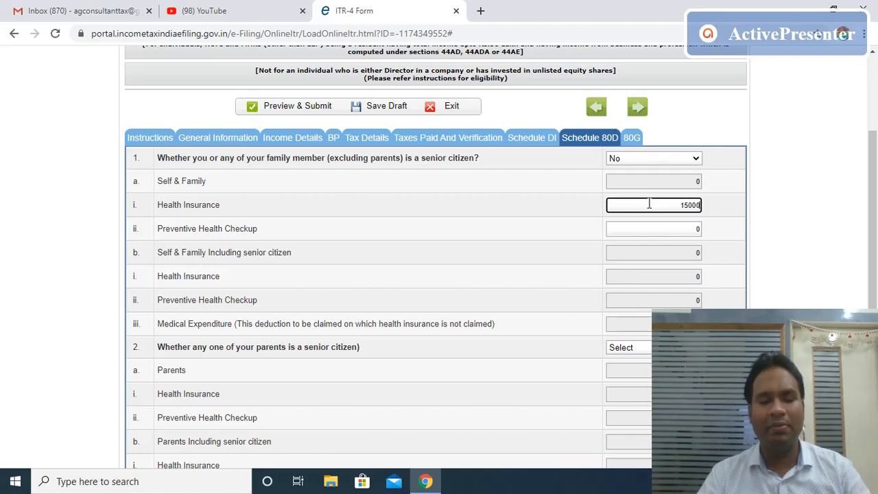
key("Tab")
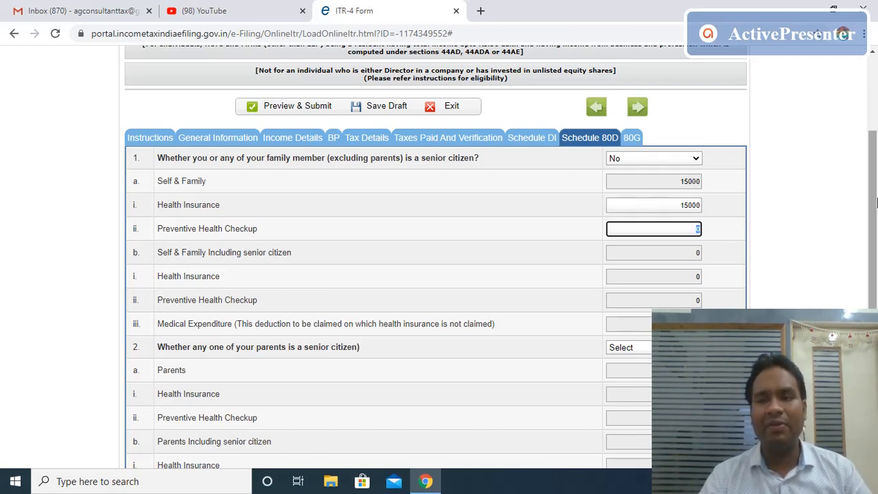
Mark a parent as senior citizen, enter parents' insurance and medical expenditure totalling 35000, and return to Income Details.
scroll(853, 202, "down", 2)
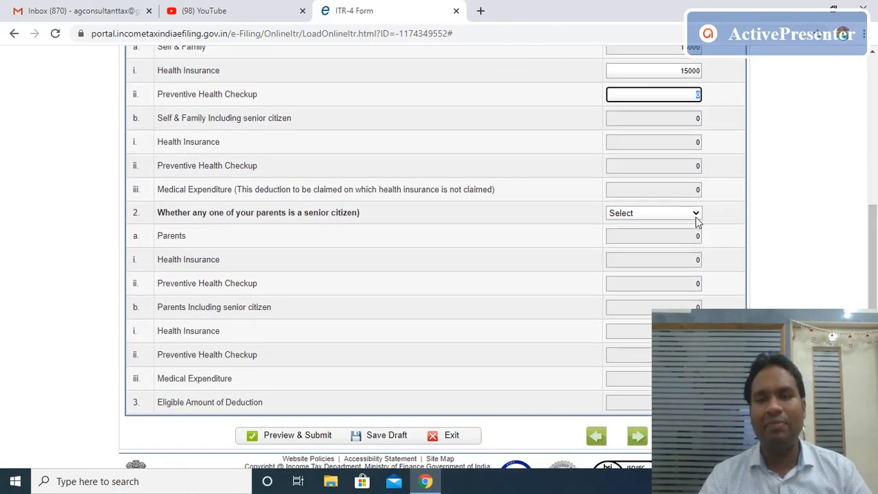
left_click(696, 215)
left_click(666, 237)
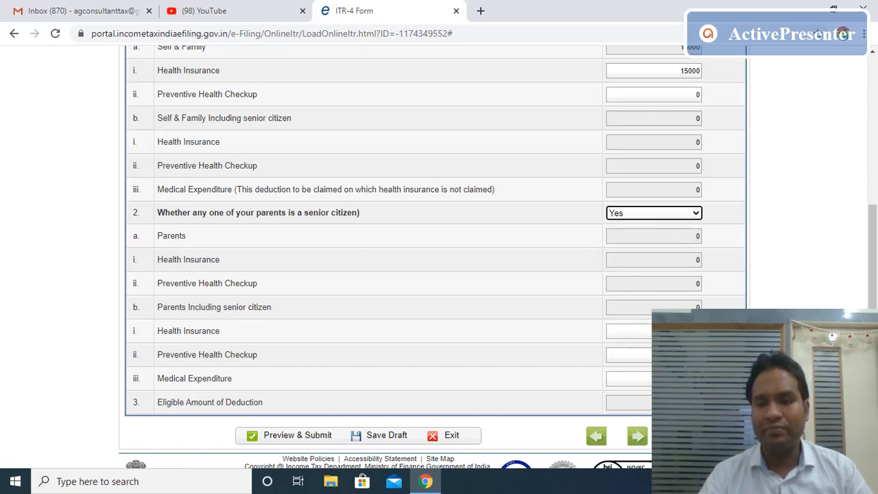
left_click(673, 332)
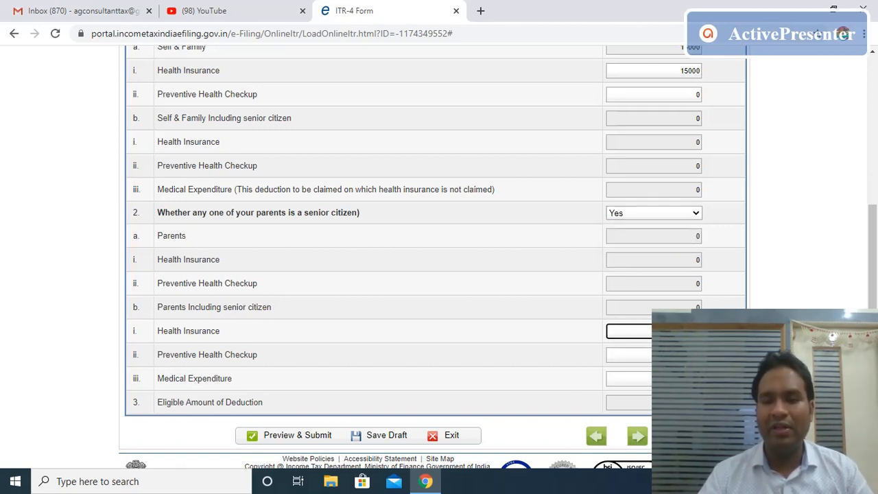
left_click(673, 354)
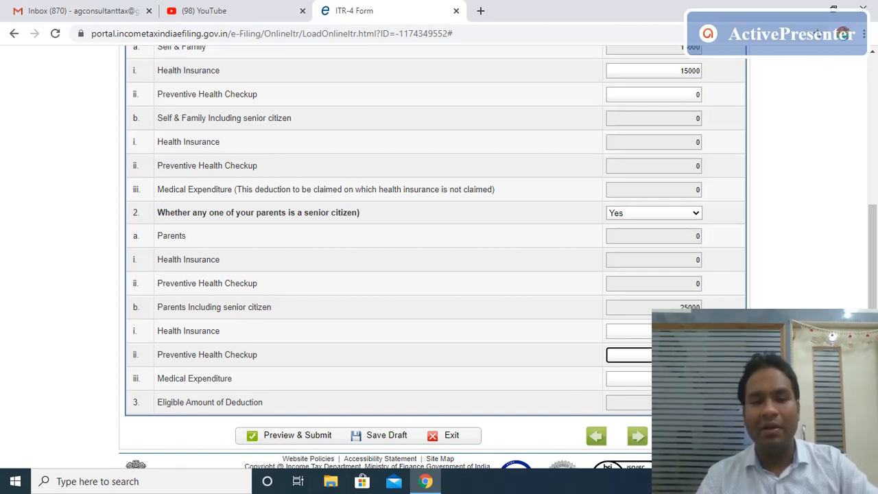
left_click(673, 379)
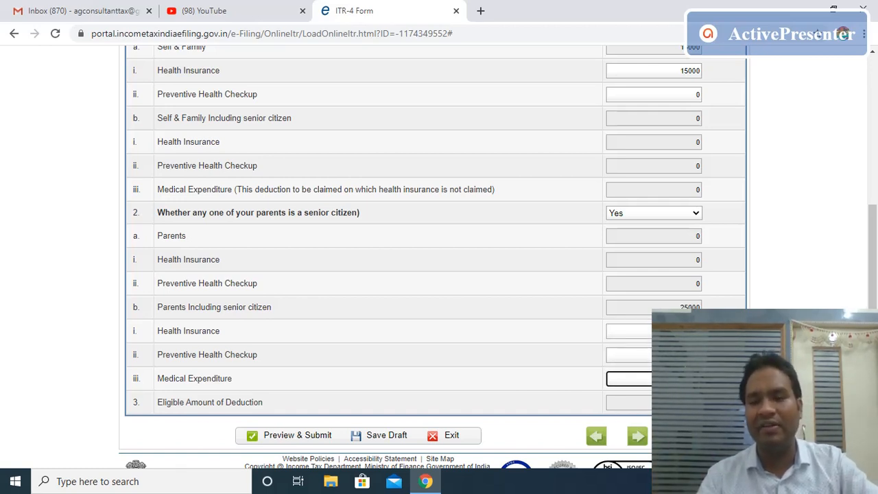
left_click(674, 403)
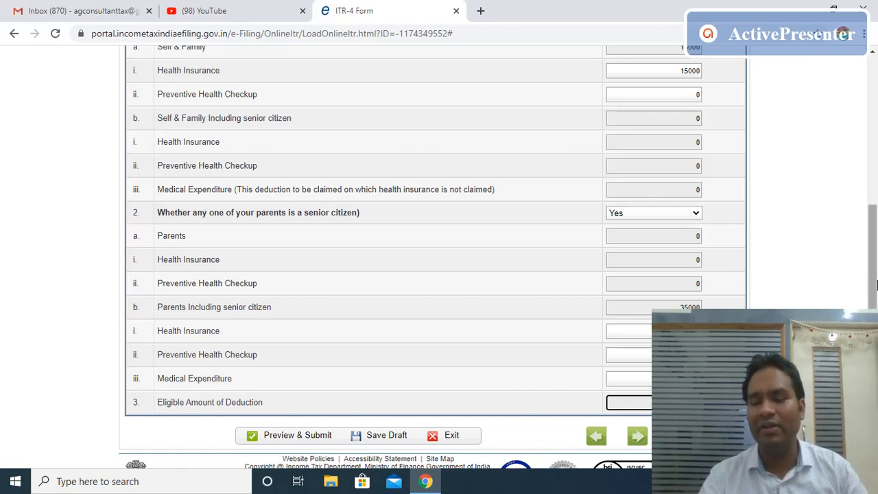
left_click_drag(877, 285, 877, 284)
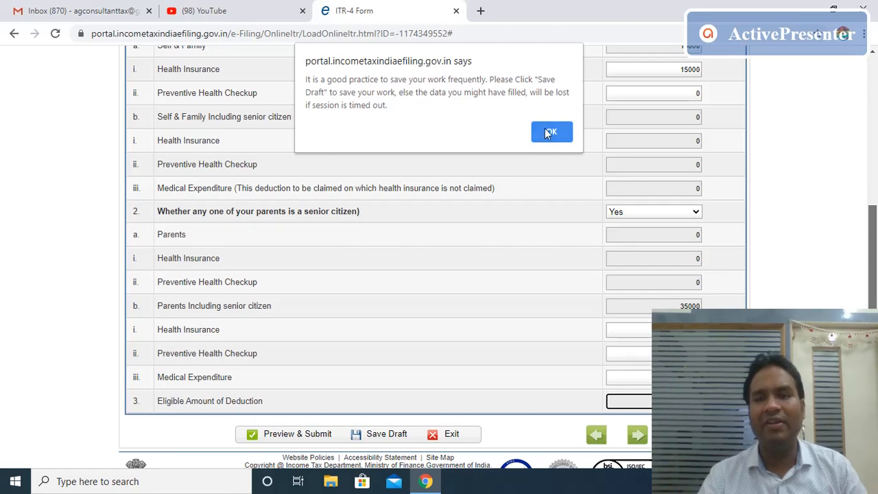
left_click(550, 133)
left_click_drag(877, 270, 877, 147)
left_click(306, 258)
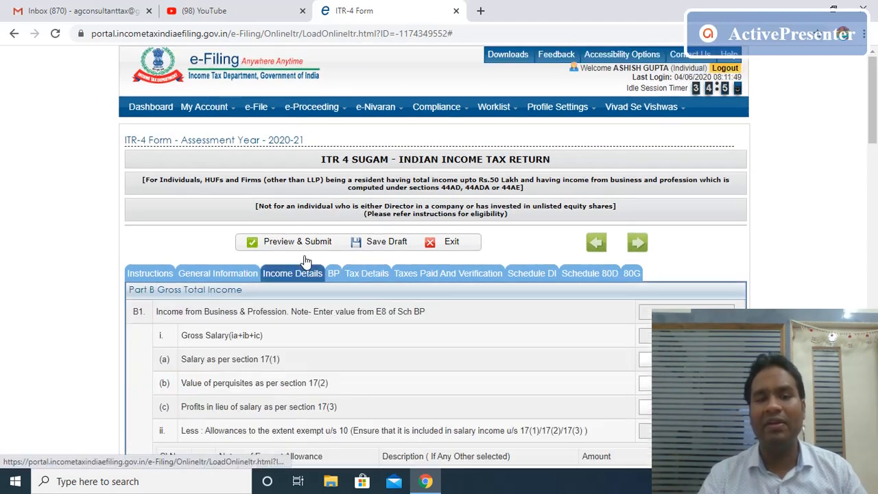
left_click_drag(874, 120, 877, 327)
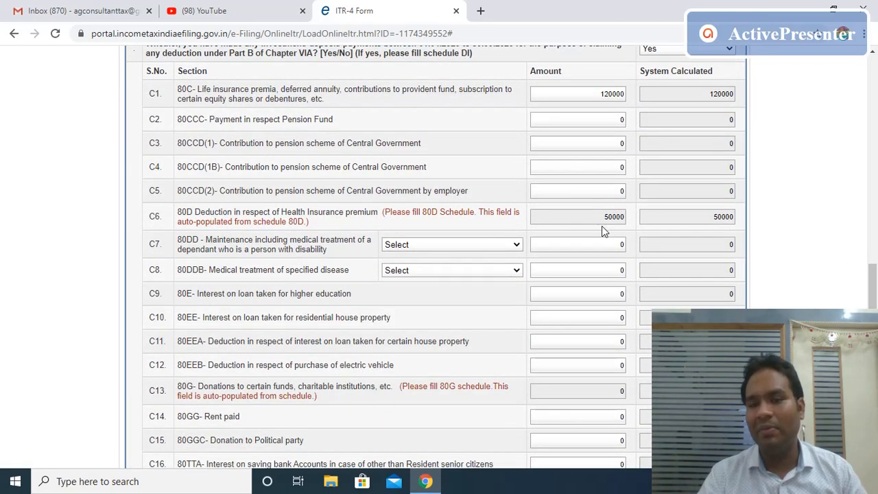
left_click_drag(874, 292, 874, 351)
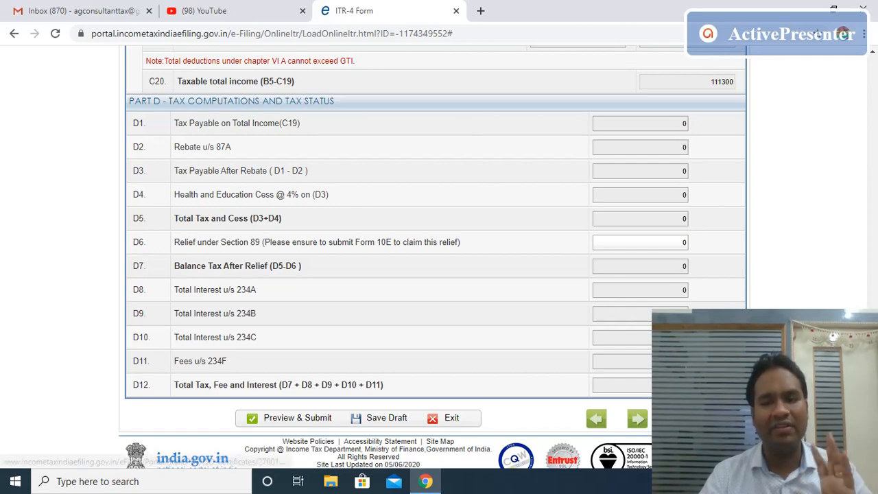
scroll(679, 263, "up", 4)
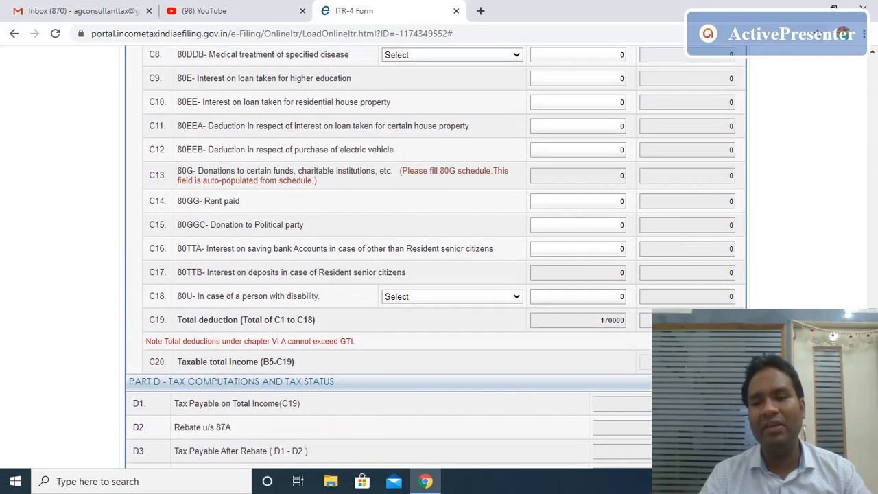
left_click(687, 361)
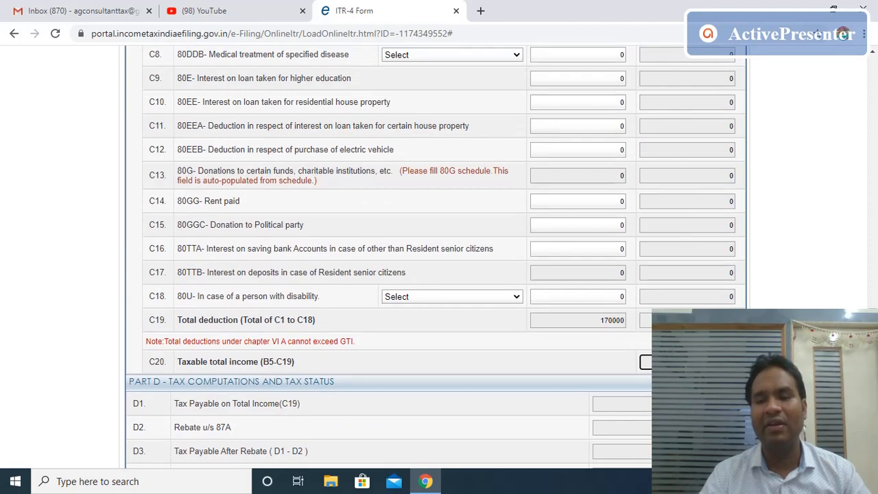
left_click_drag(873, 347, 875, 120)
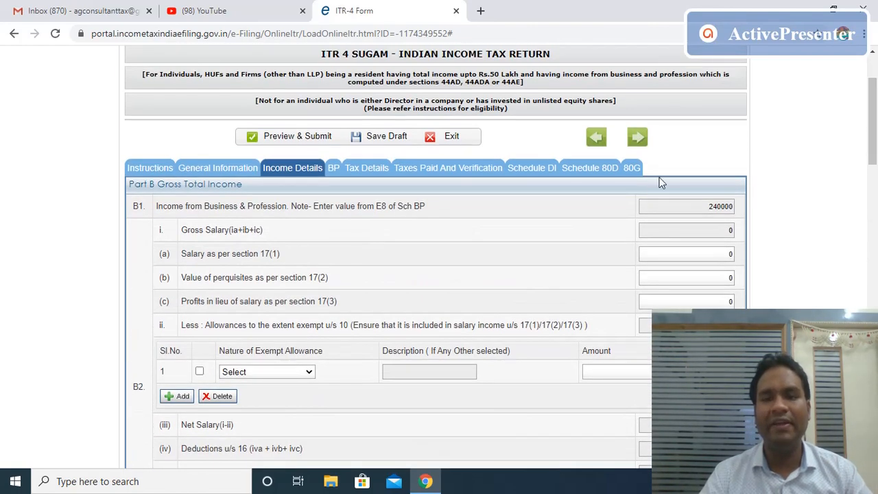
Open Tax Details and review the empty TDS, TCS and advance-tax tables.
left_click(333, 172)
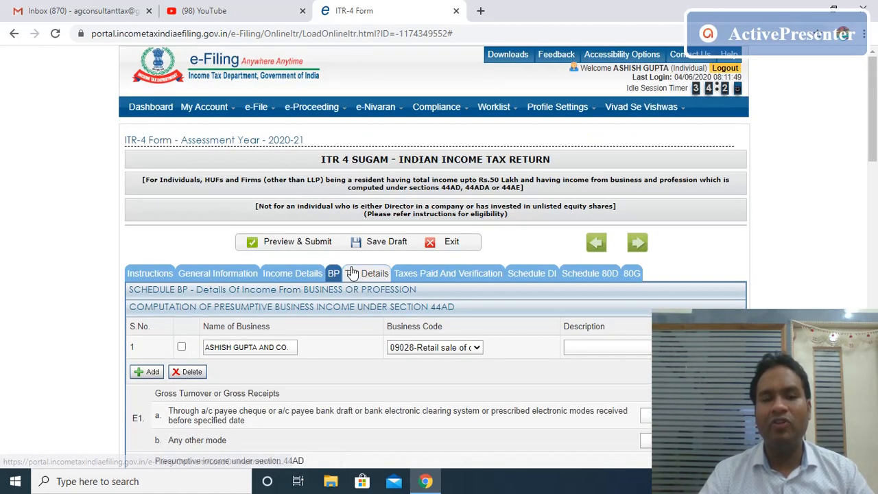
left_click(379, 279)
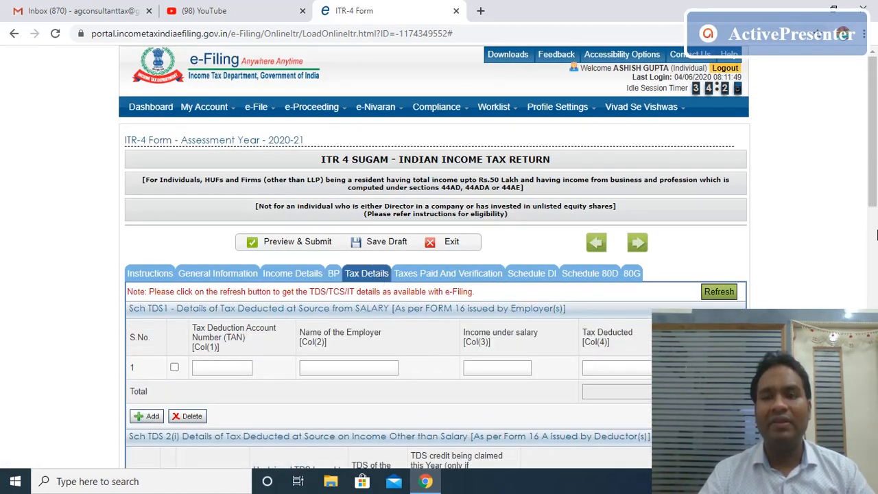
left_click_drag(874, 193, 874, 249)
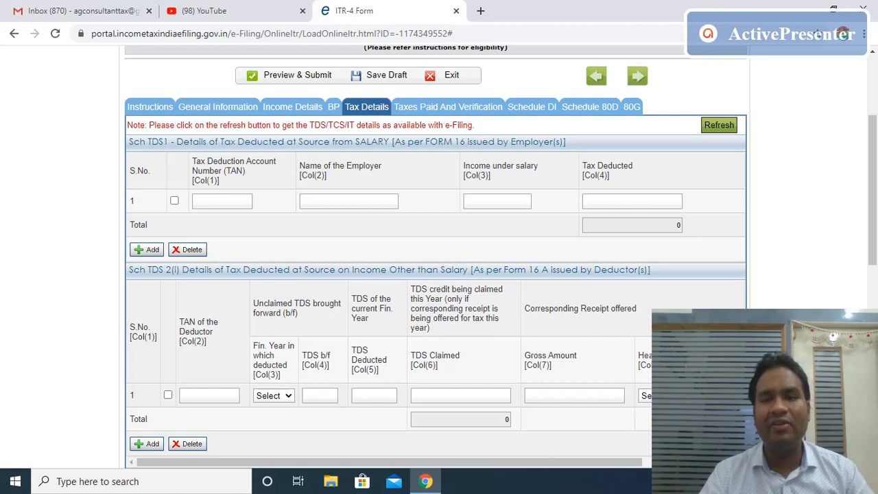
scroll(453, 214, "down", 4)
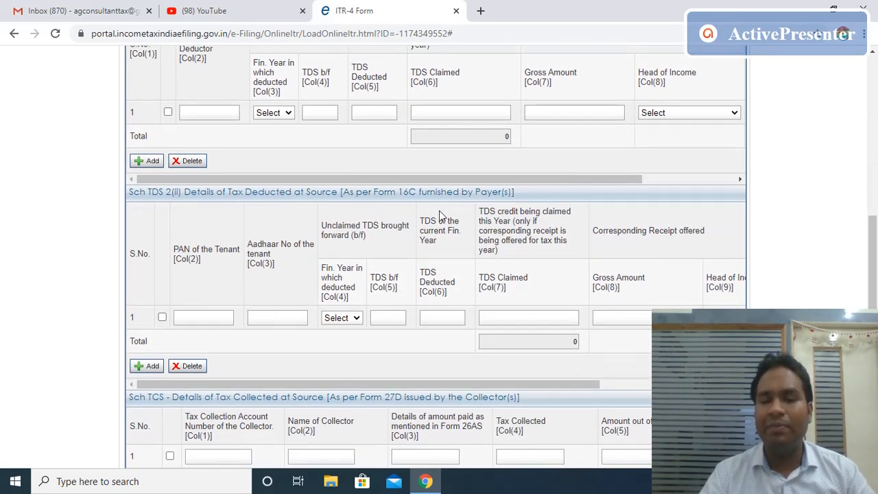
scroll(643, 273, "down", 3)
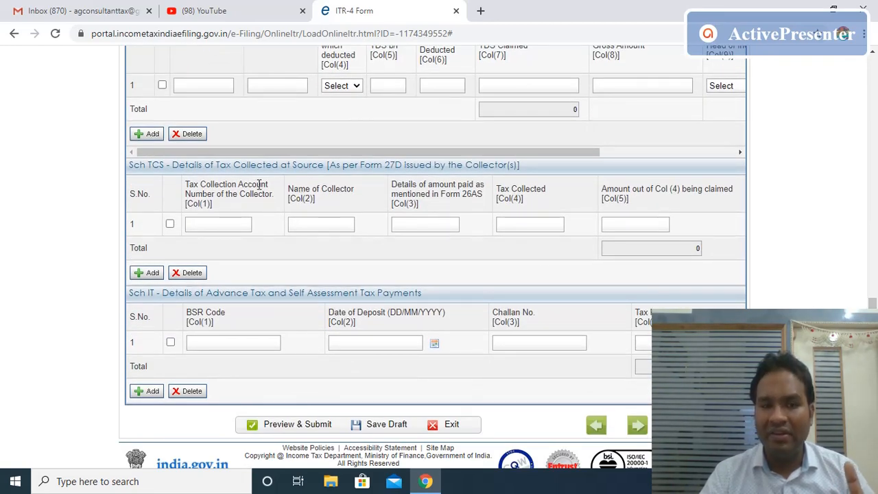
left_click(227, 344)
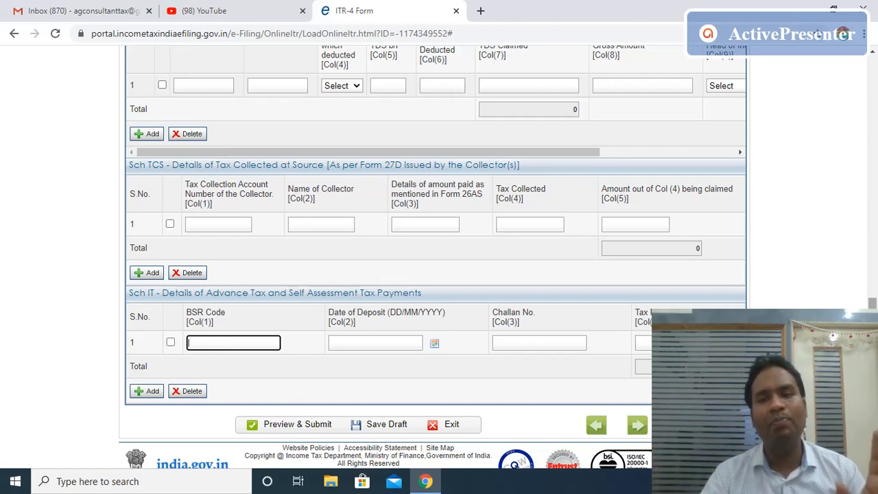
left_click_drag(875, 365, 875, 100)
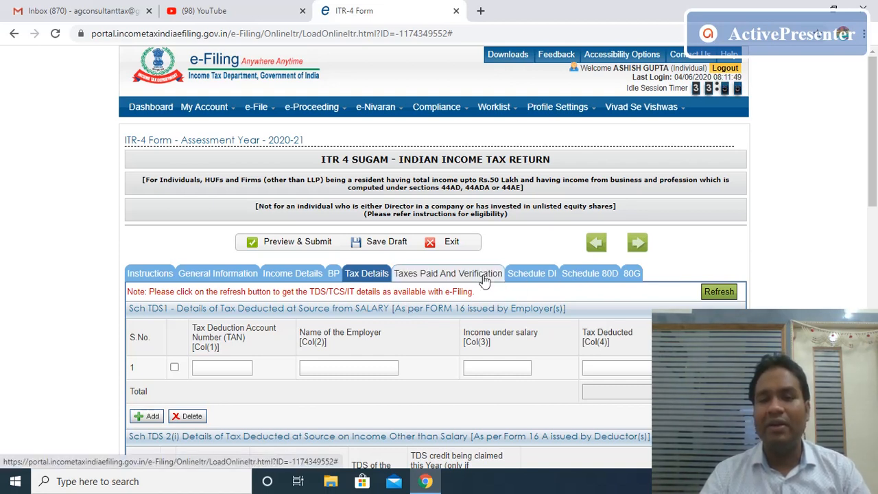
Look over the 80G donation schedule, then go to Taxes Paid and Verification.
left_click(630, 273)
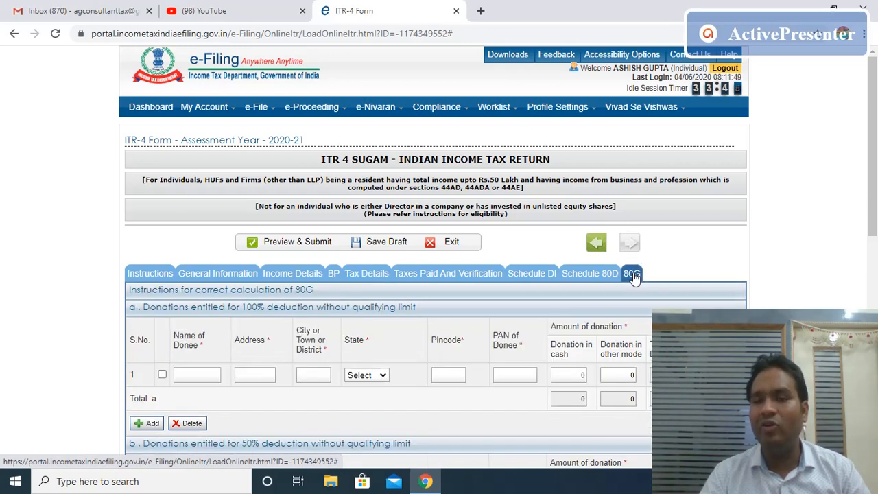
left_click_drag(876, 166, 876, 236)
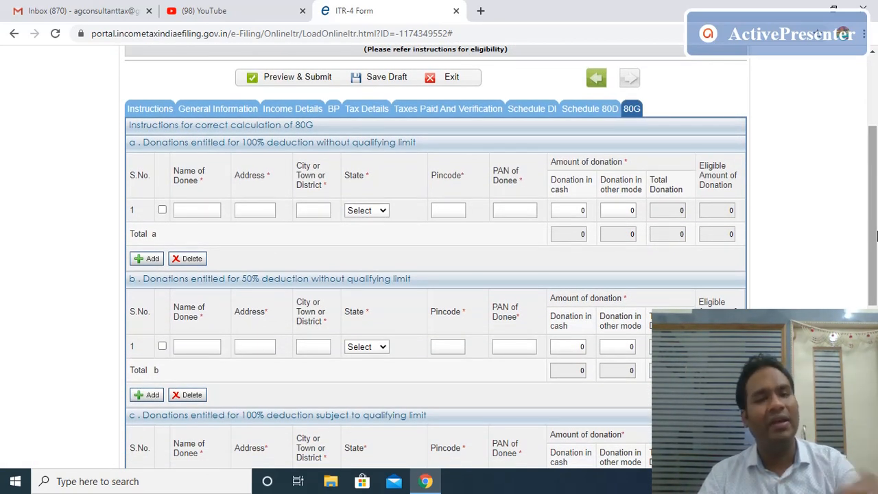
left_click(452, 119)
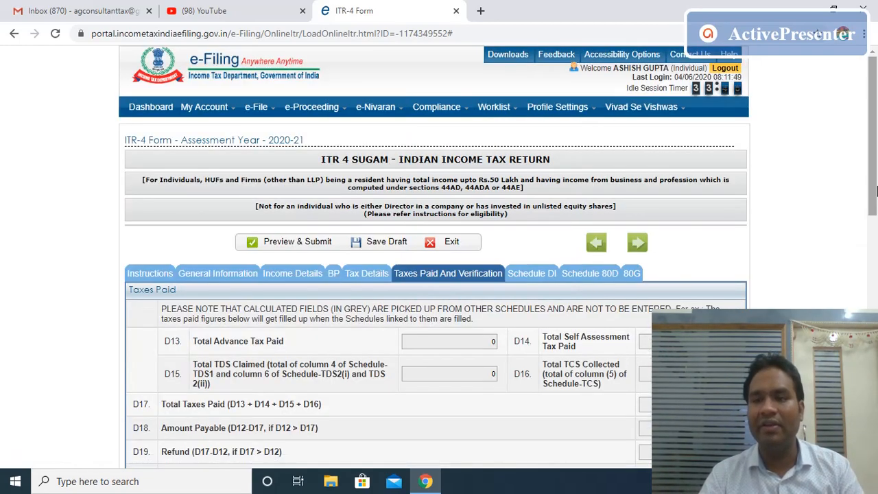
left_click_drag(875, 182, 875, 427)
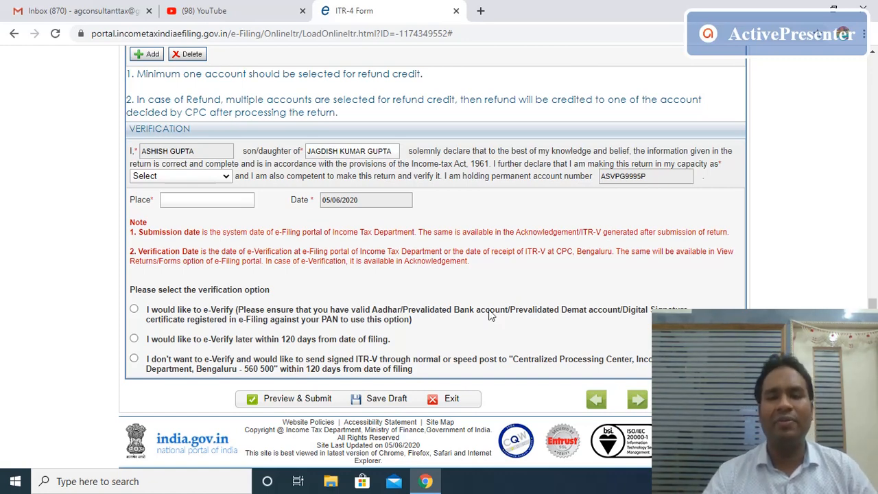
mouse_move(872, 340)
left_mouse_down()
mouse_move(876, 221)
mouse_move(875, 344)
left_mouse_up()
left_click_drag(874, 303, 875, 106)
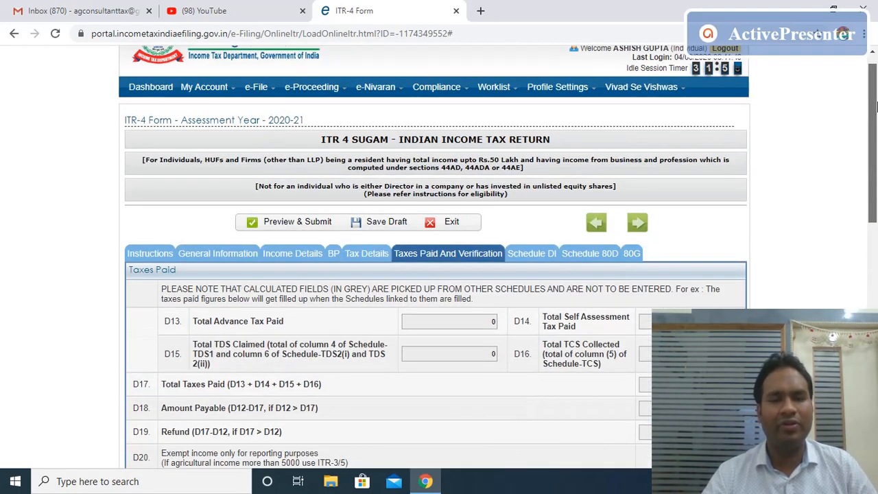